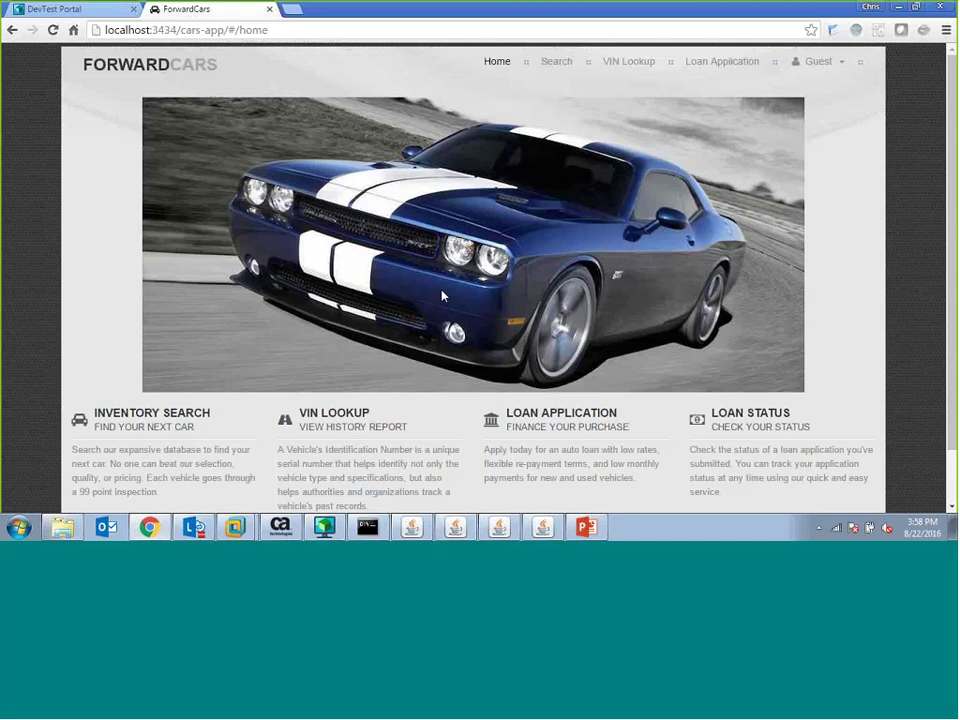
- Show the ForwardCars inventory of all 14 cars, then bring up API Gateway Policy Manager
click(150, 416)
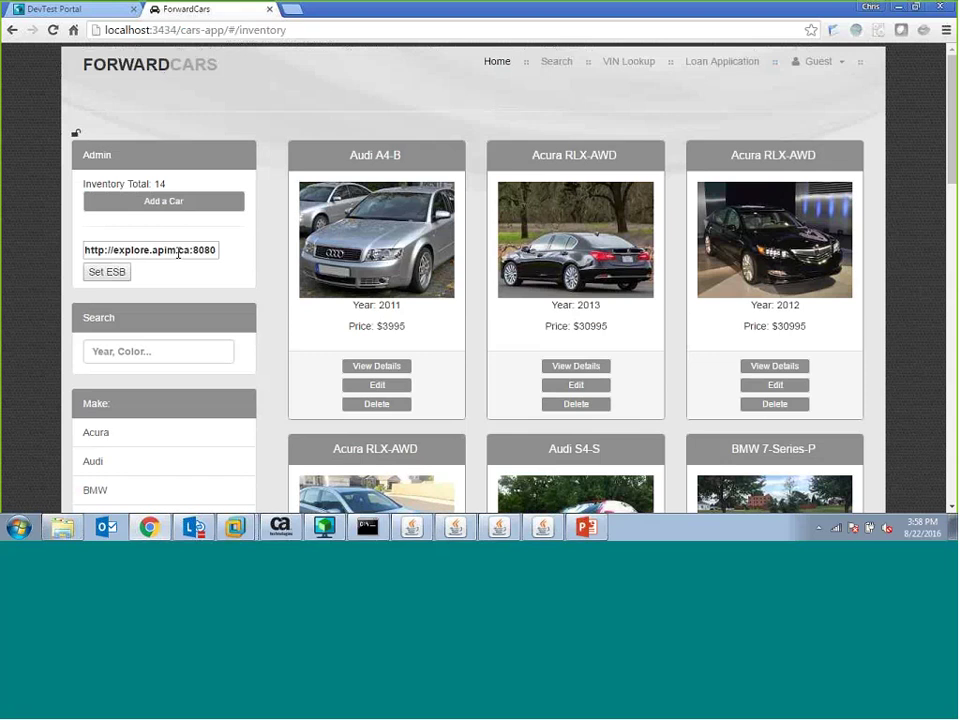
mouse_move(231, 533)
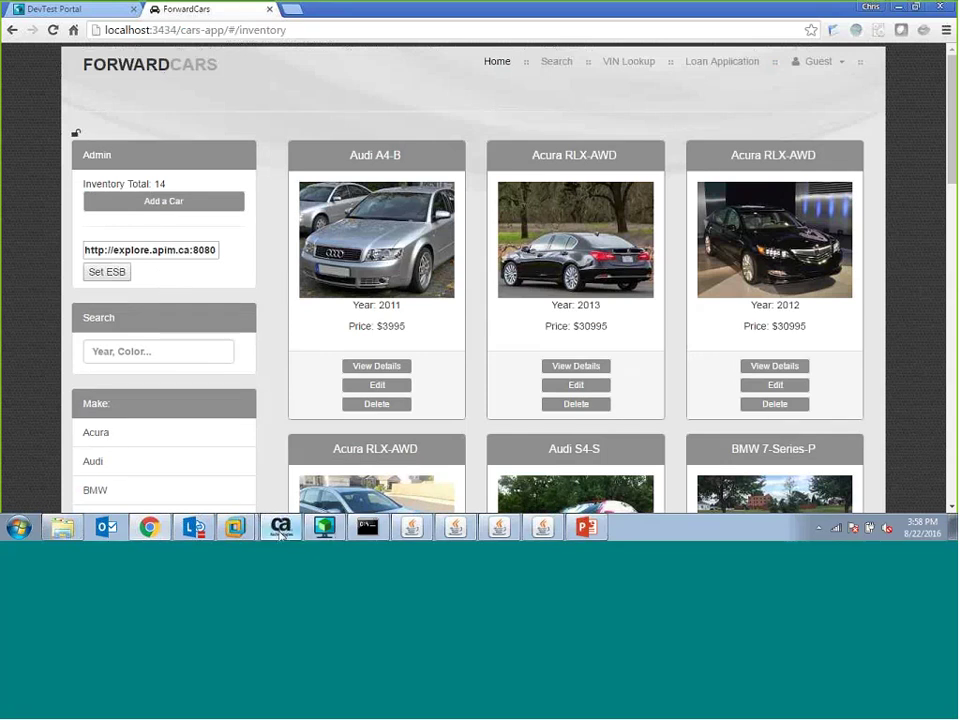
click(281, 531)
- Check the Cars ESB route to port 7000, then glance at the ESB console and minimize it
mouse_move(483, 147)
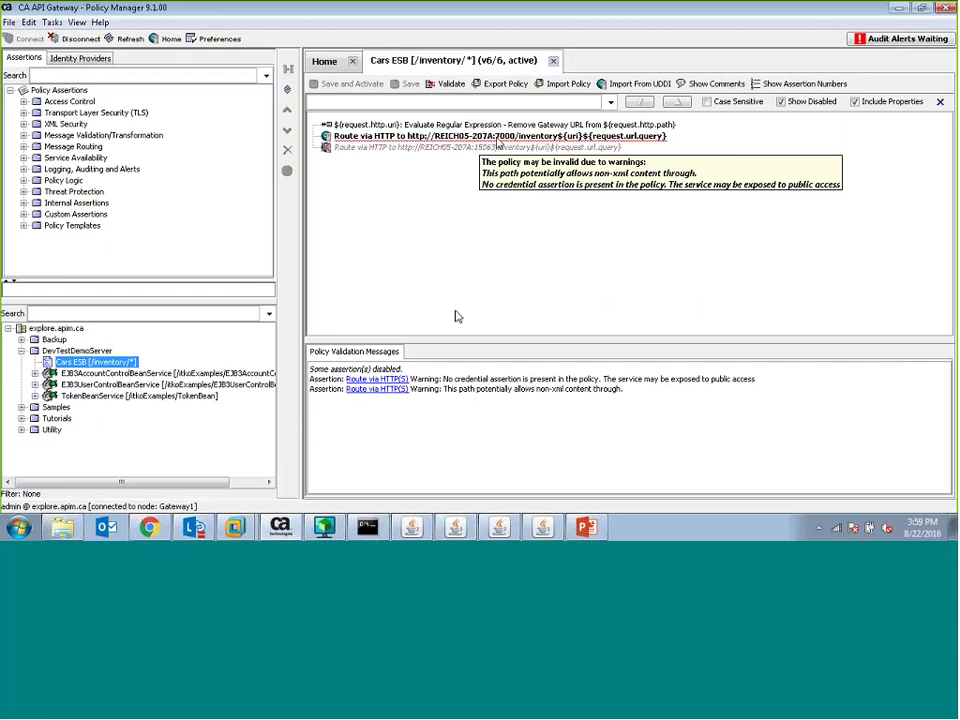
click(446, 530)
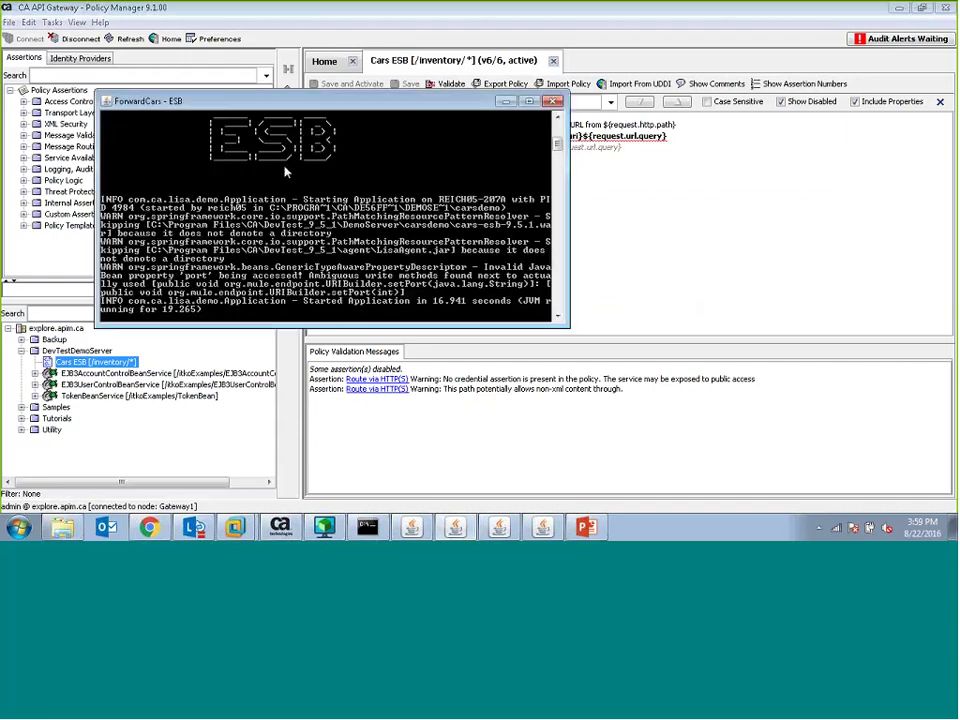
click(506, 101)
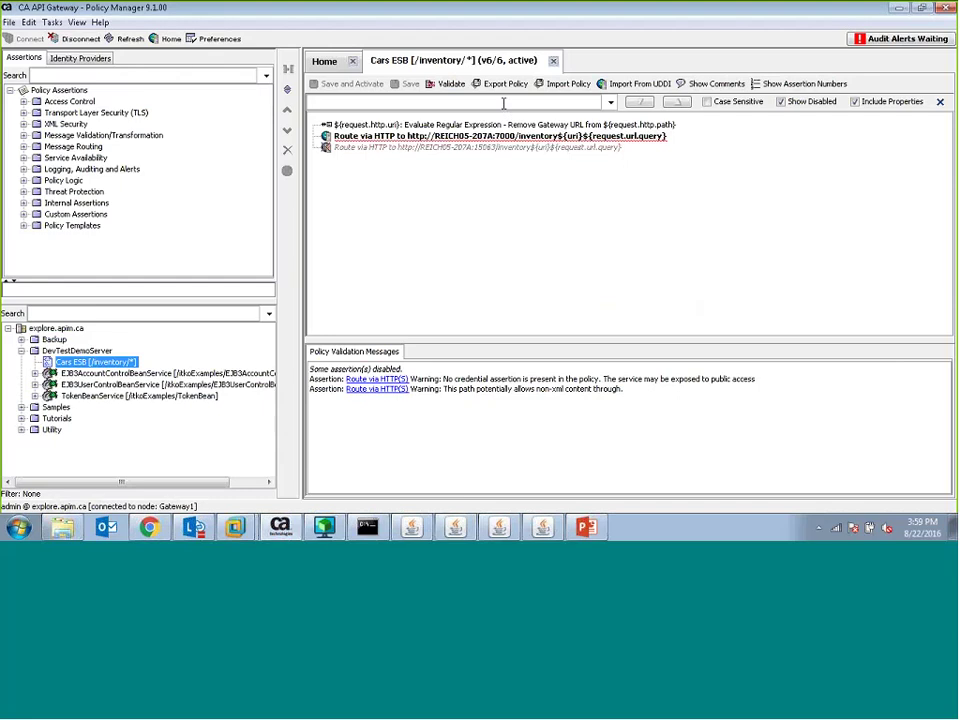
- Back in ForwardCars, lock the page, filter to Acura model RLX-B, then clear the filters
key(alt+Tab)
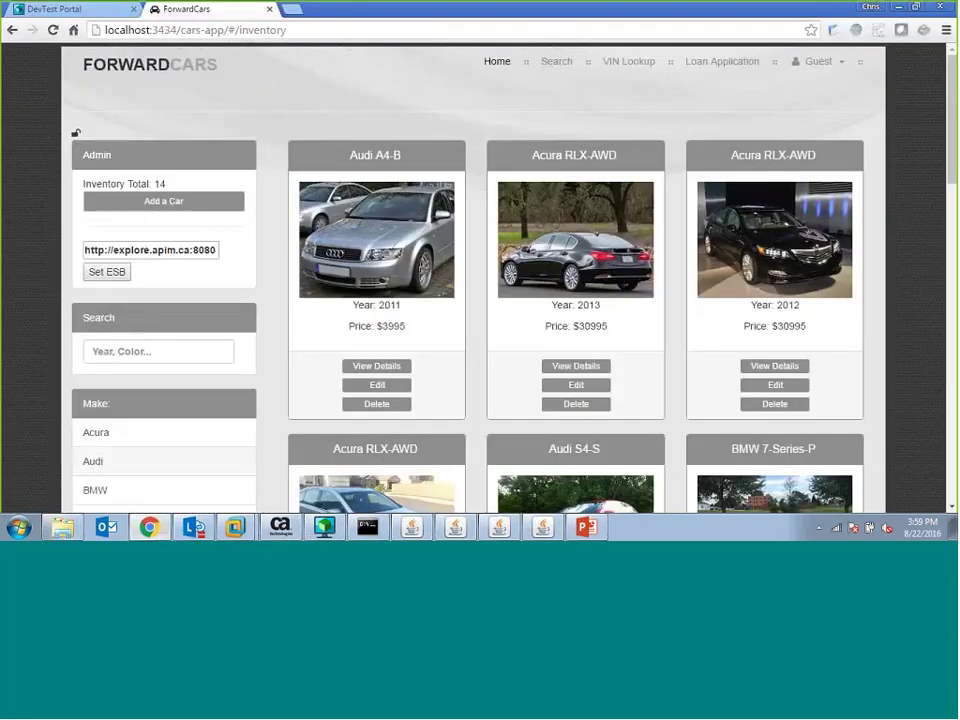
click(75, 132)
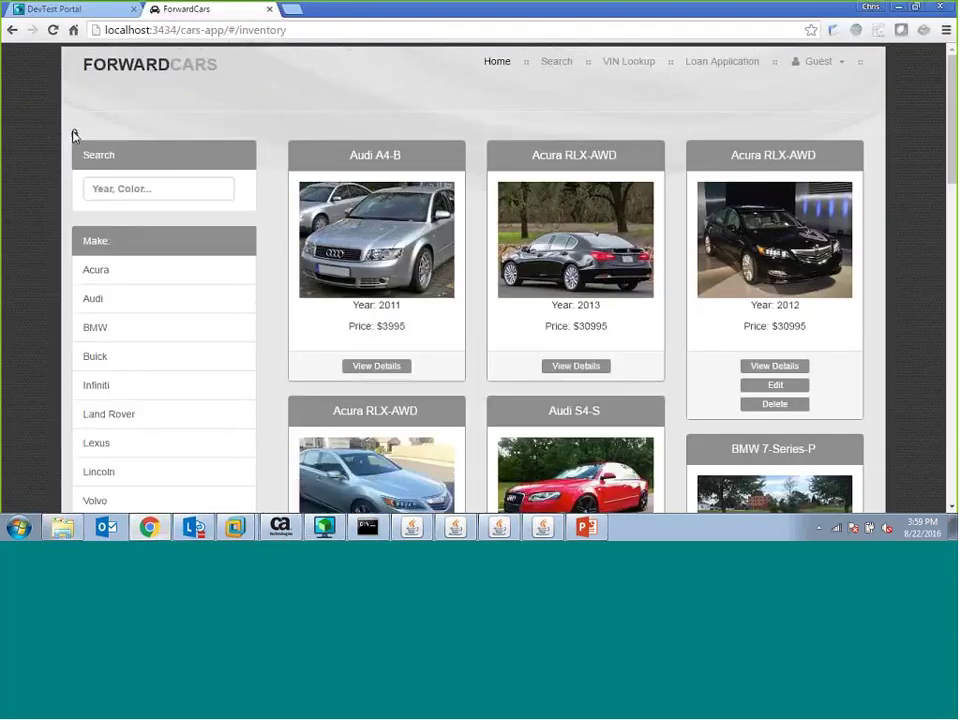
click(114, 277)
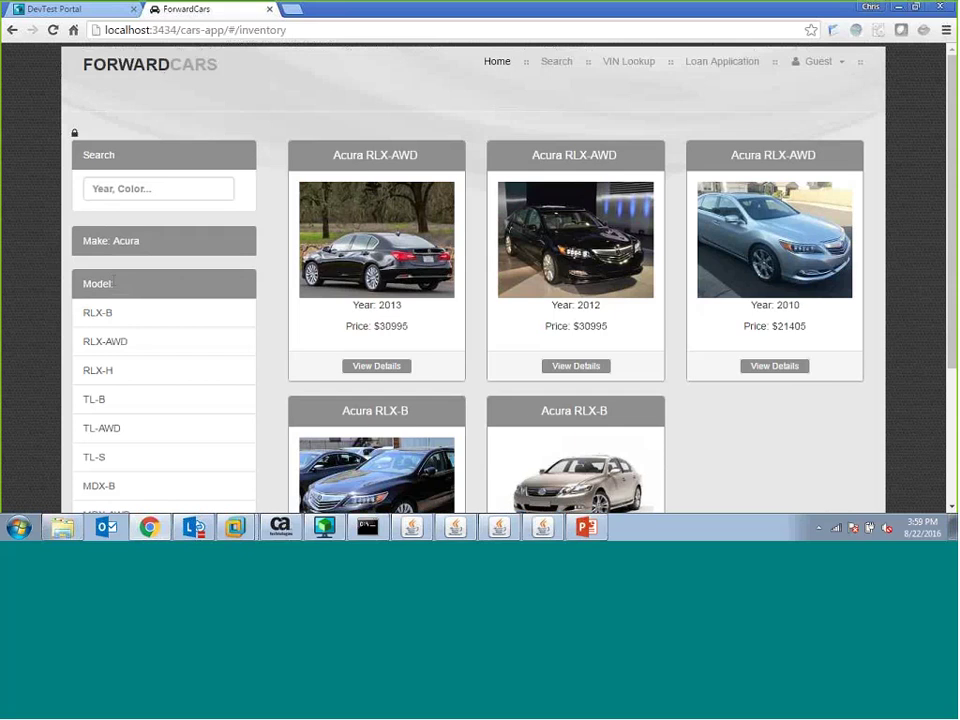
click(117, 318)
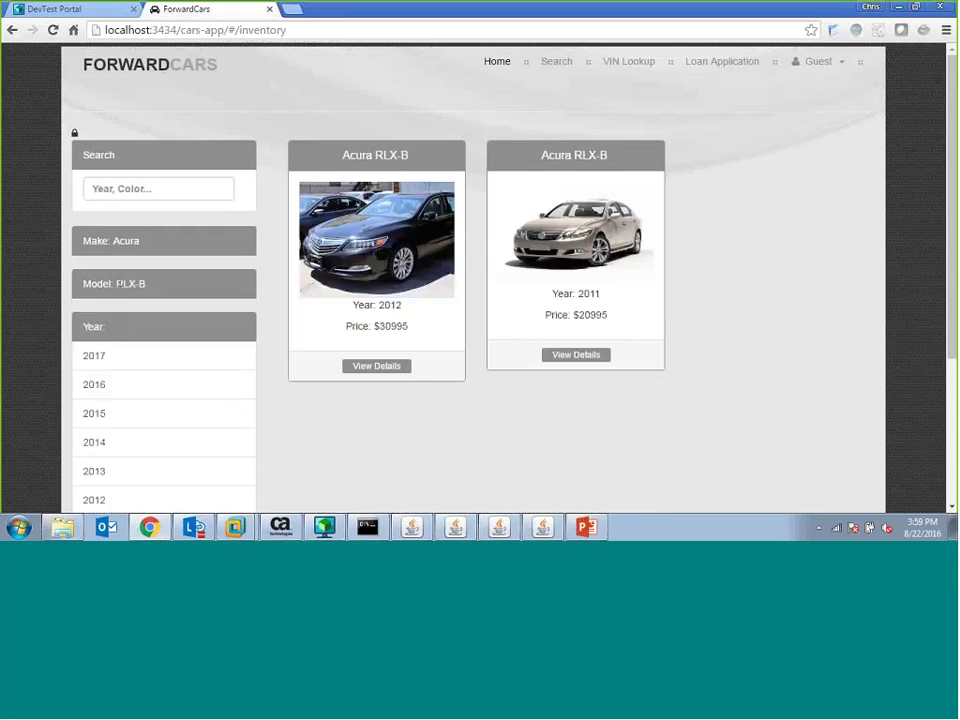
click(119, 245)
- View and close details for the Audi A4-B and Acura RLX-AWD, then check the ESB console
click(400, 375)
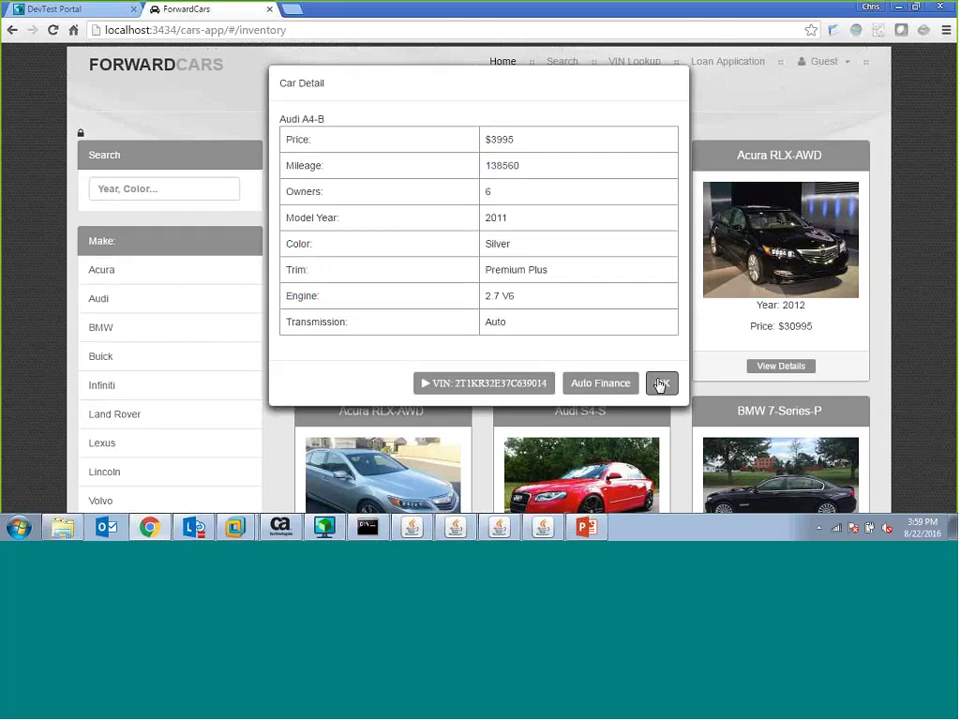
click(661, 385)
click(597, 376)
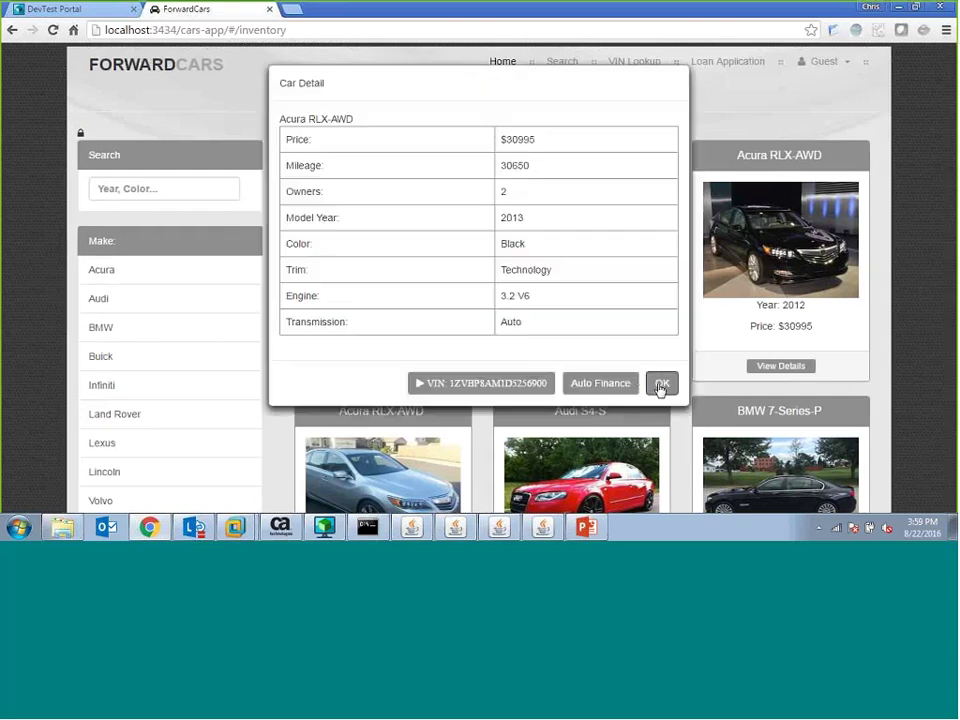
click(661, 385)
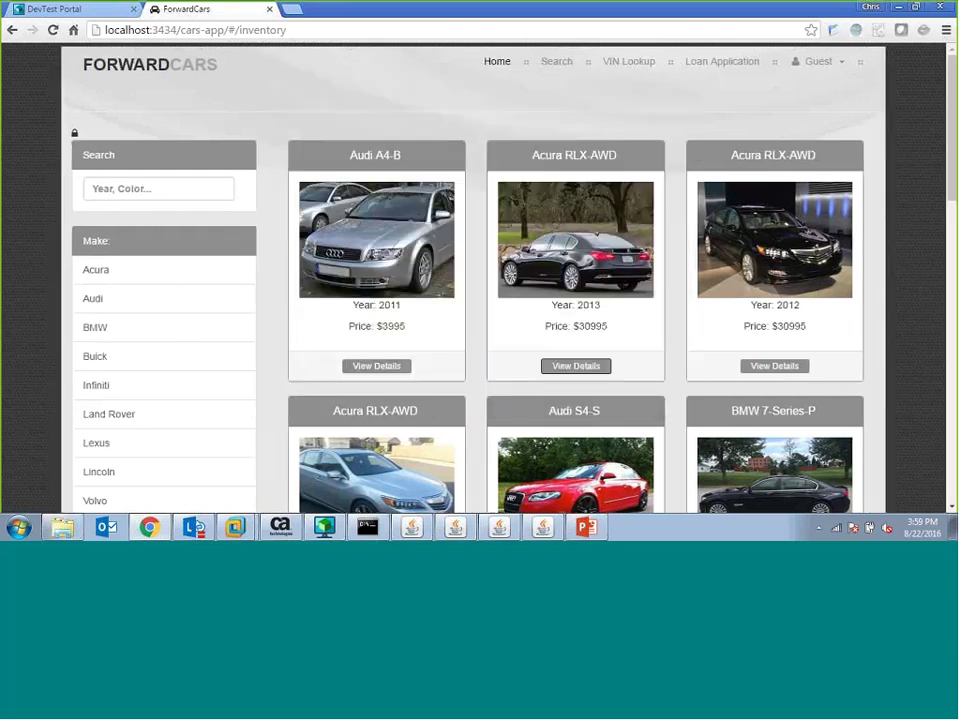
click(456, 528)
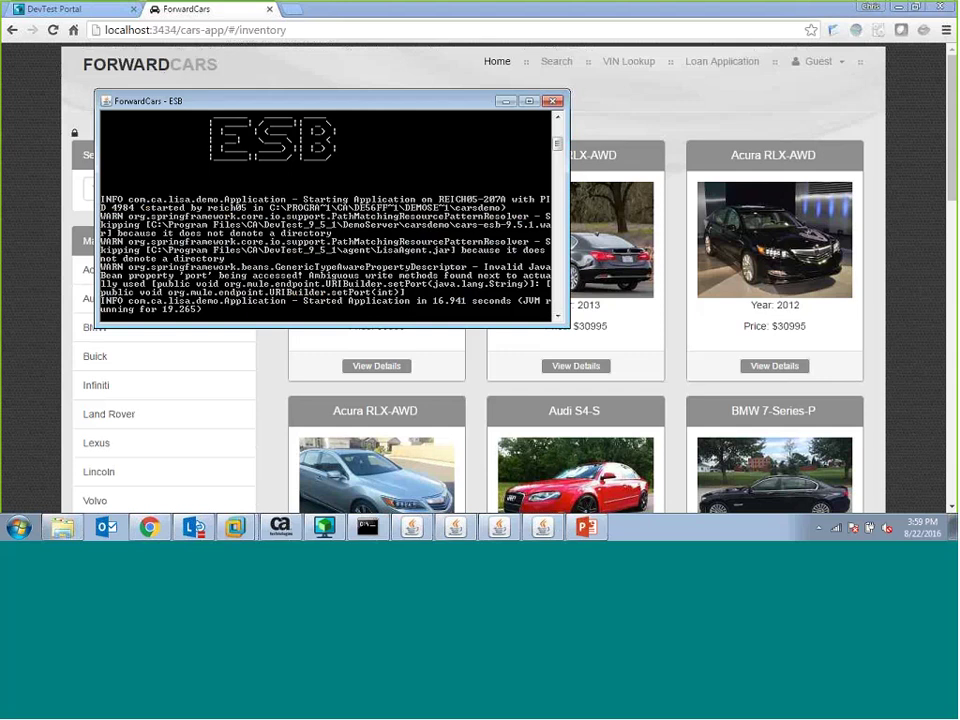
click(510, 104)
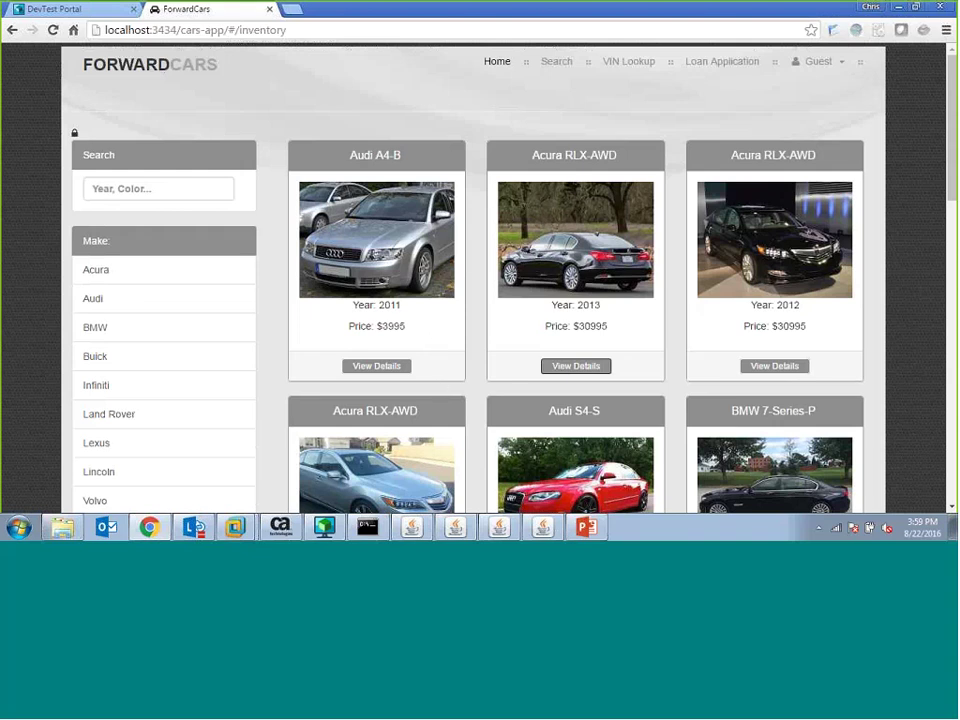
click(42, 10)
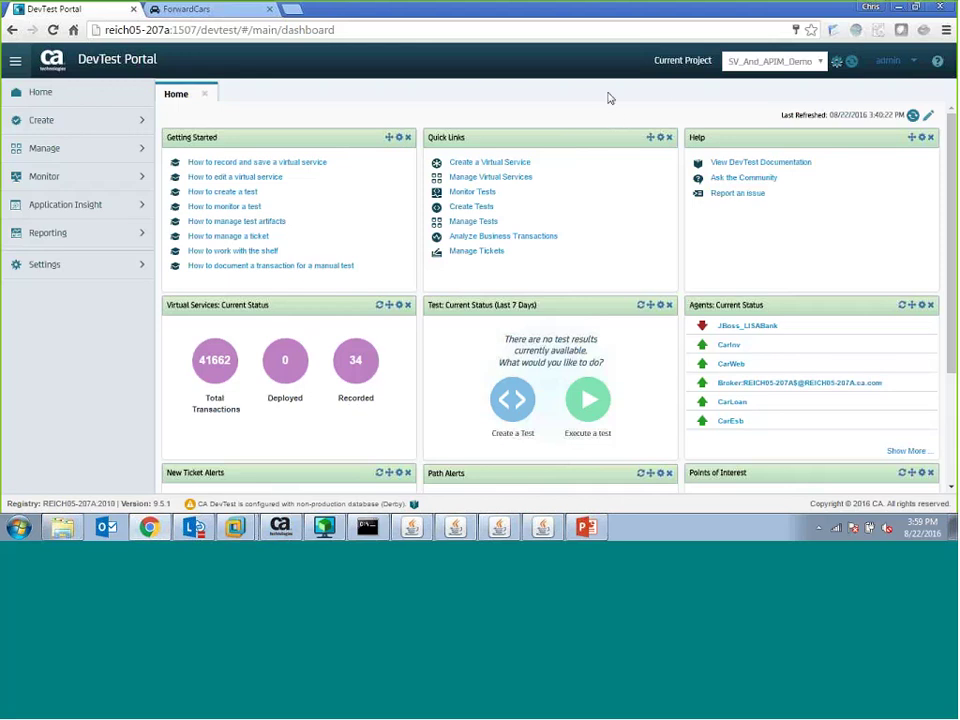
click(908, 62)
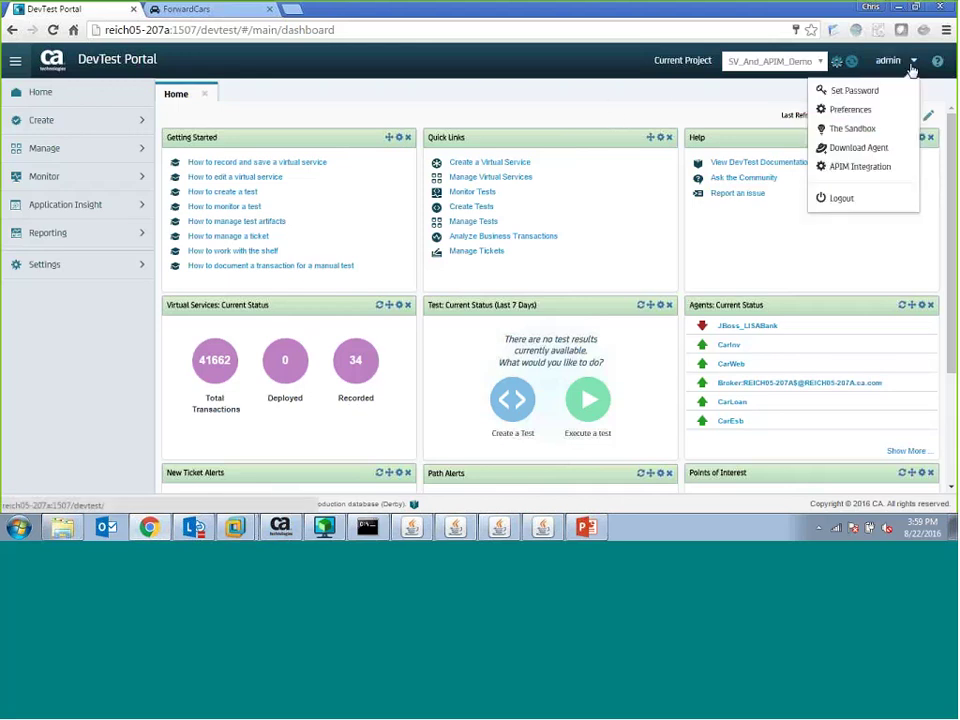
click(862, 167)
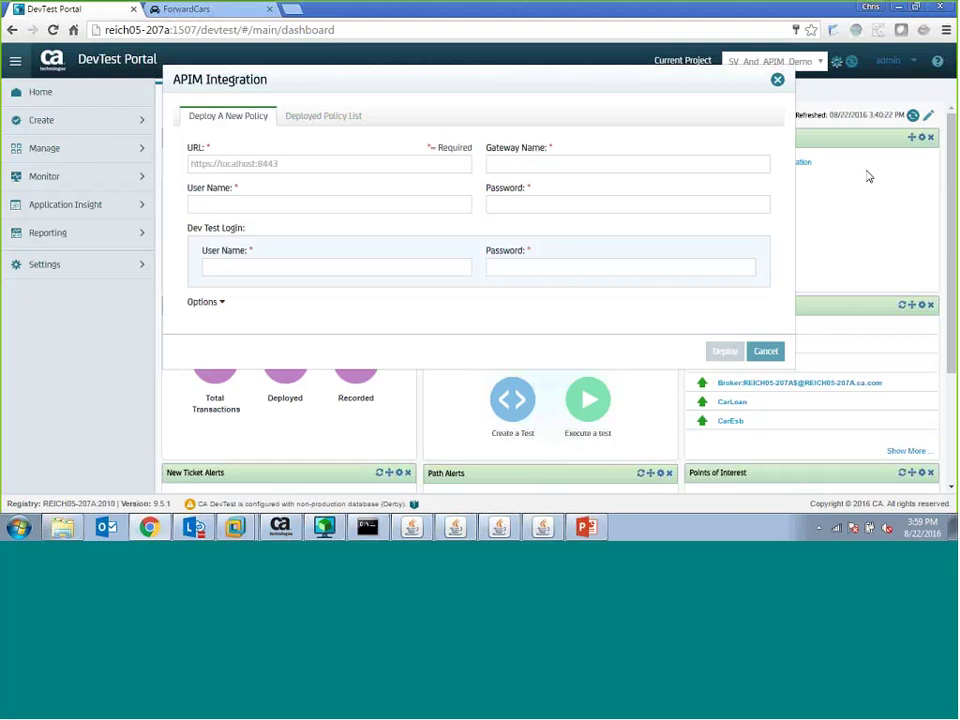
click(371, 162)
click(352, 168)
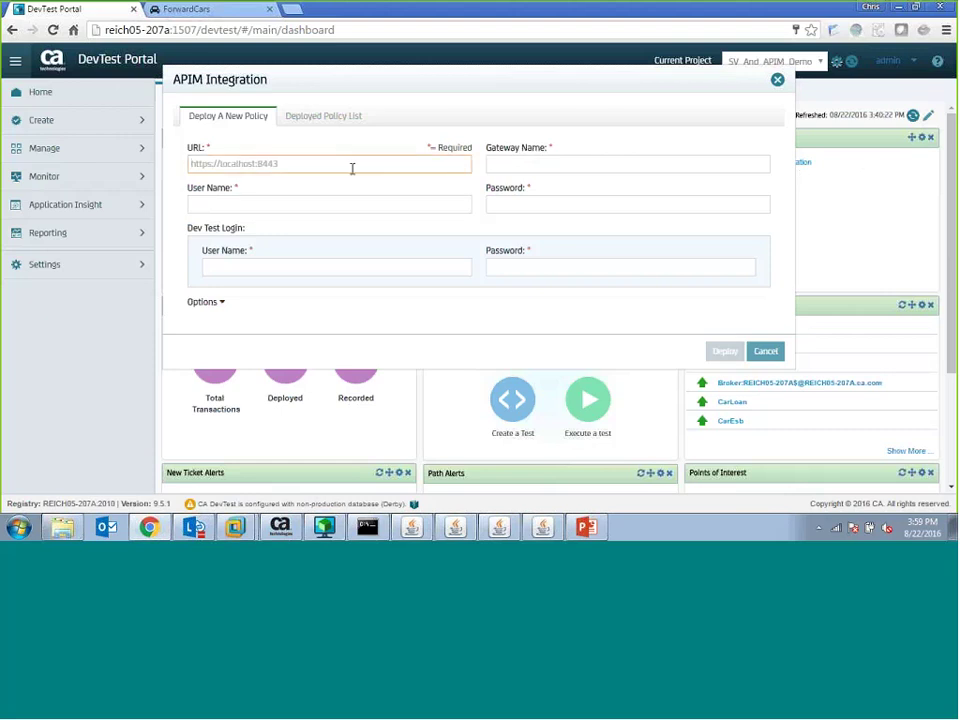
text(https://explore.apim.ca:8443)
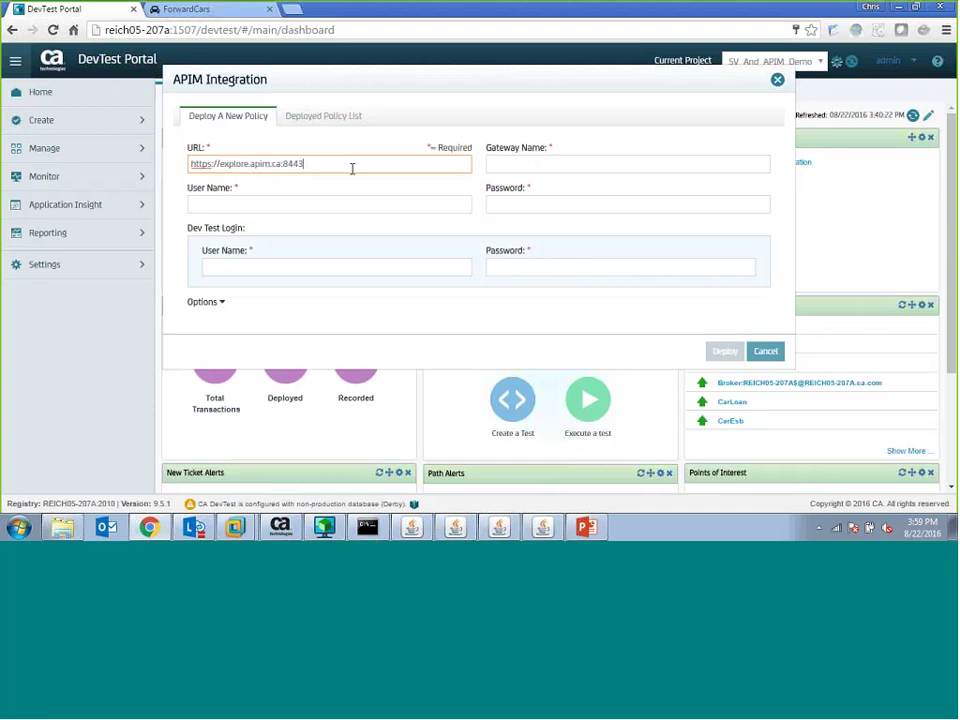
key(Tab)
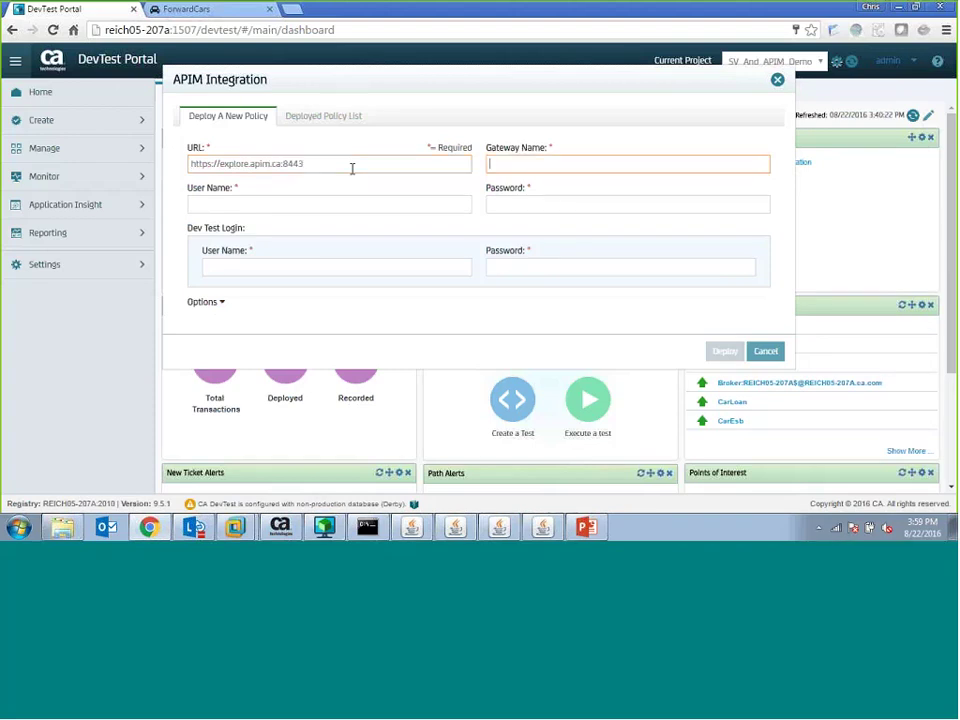
text(MyGateway)
- Enter the gateway user name and password, then the DevTest login user name and password
key(Tab)
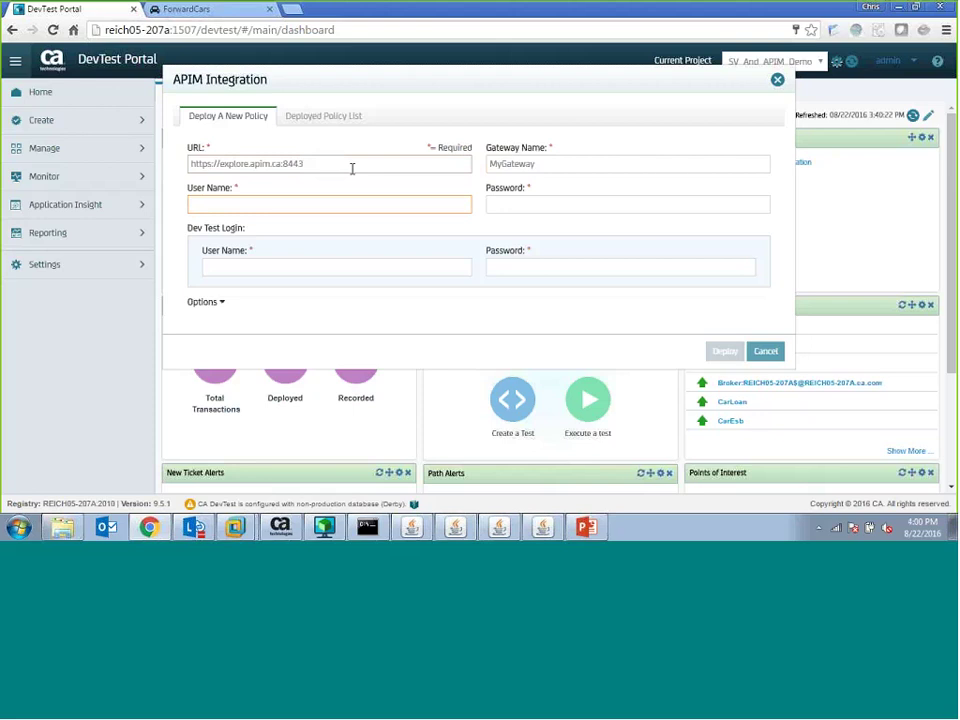
text(admin)
key(Tab)
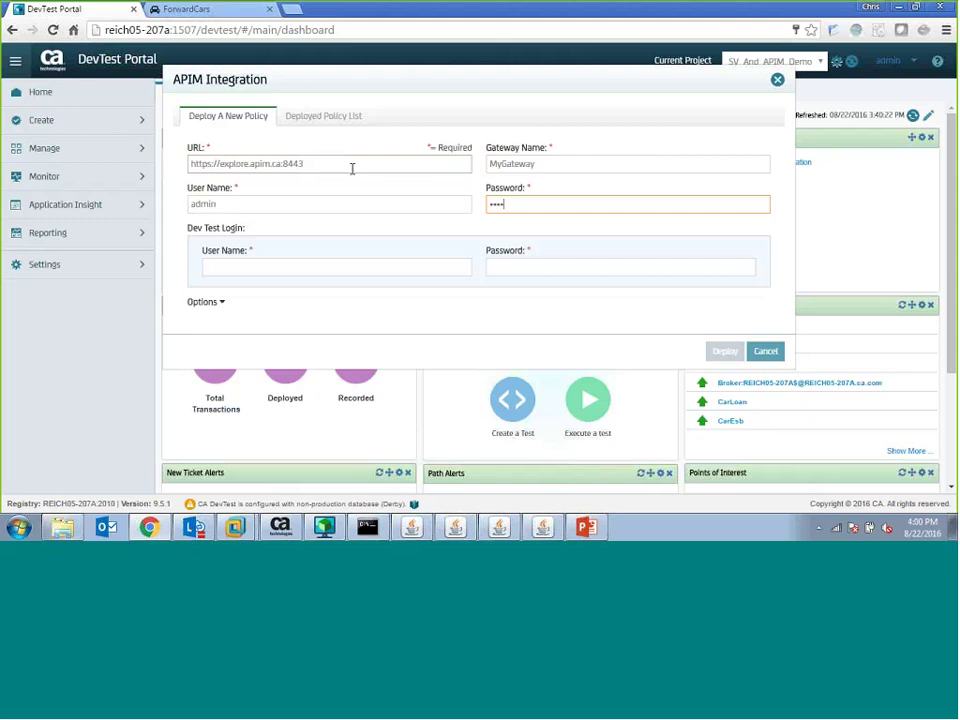
text(*********)
click(352, 168)
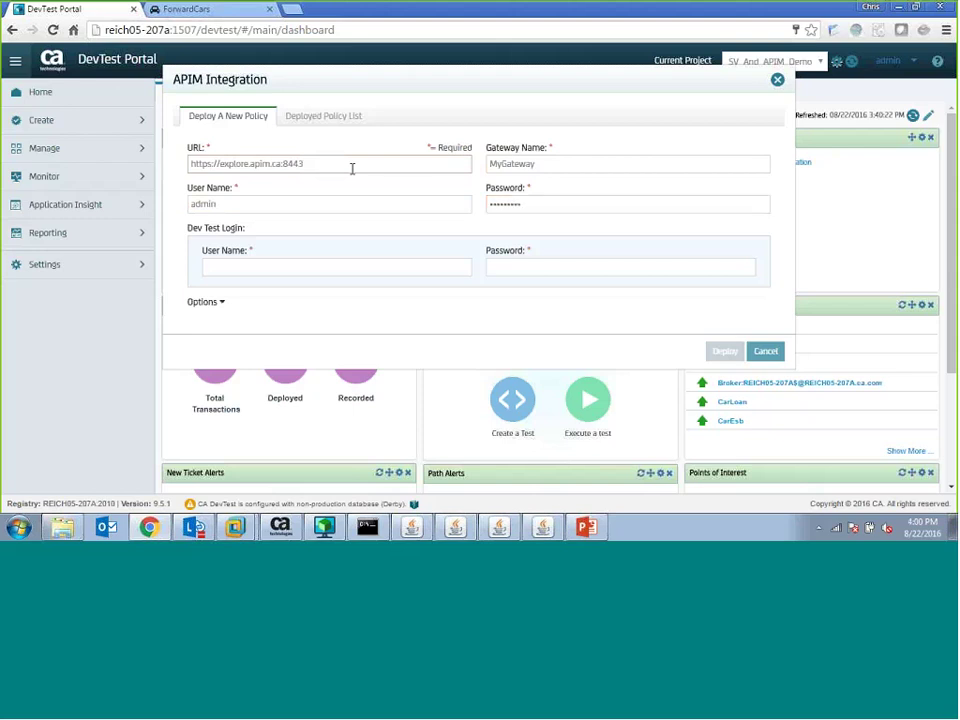
key(Tab)
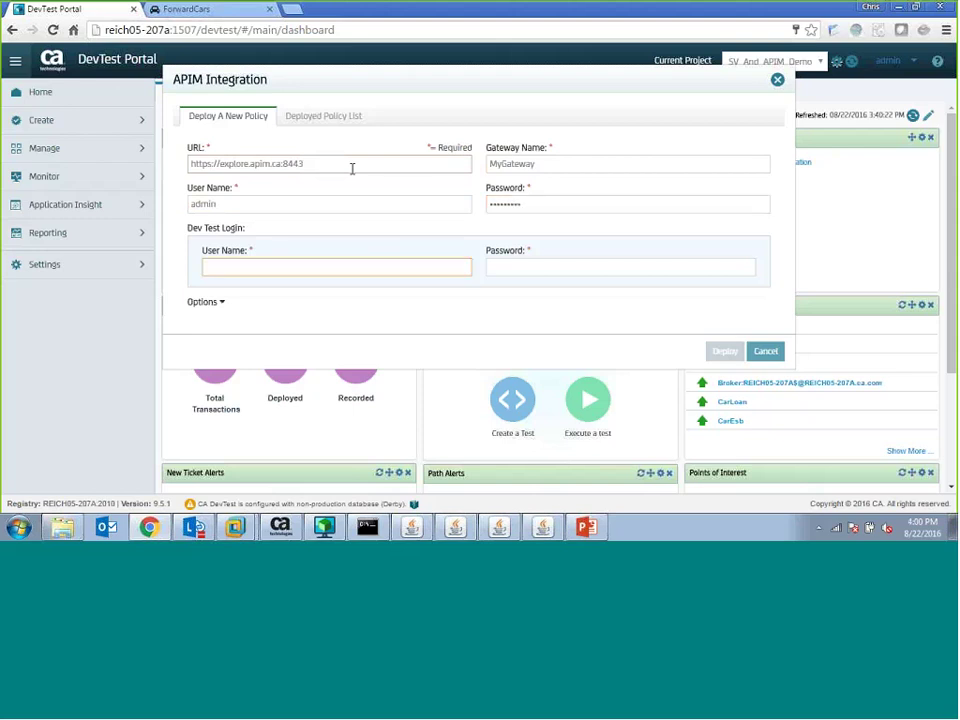
text(admin)
key(Tab)
text(****)
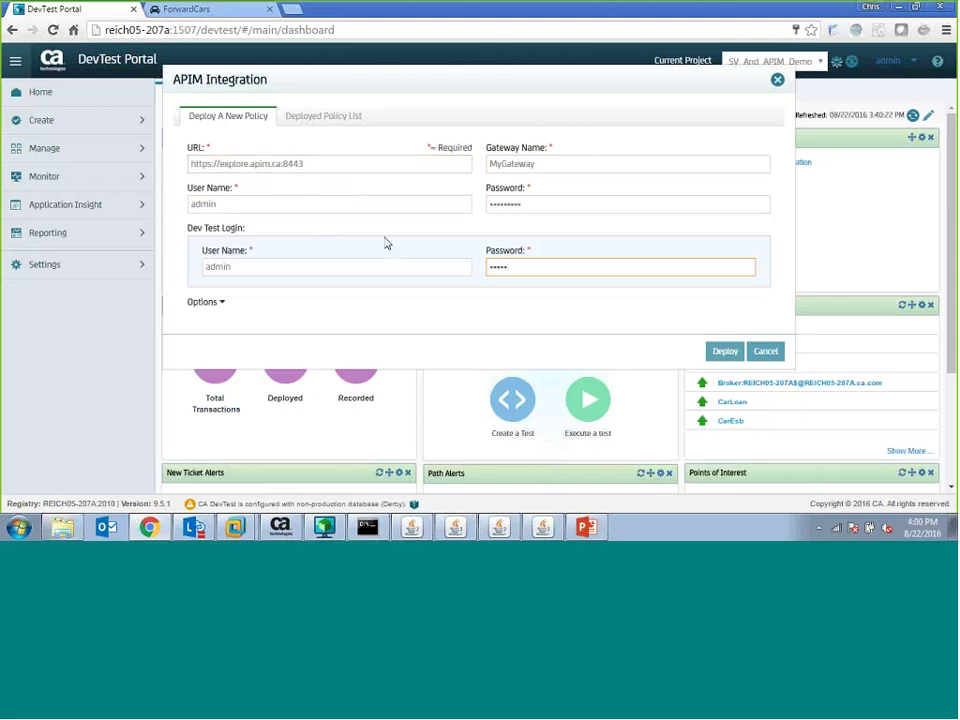
- Expand Options, deploy the policy to MyGateway, and close the APIM Integration window
click(222, 302)
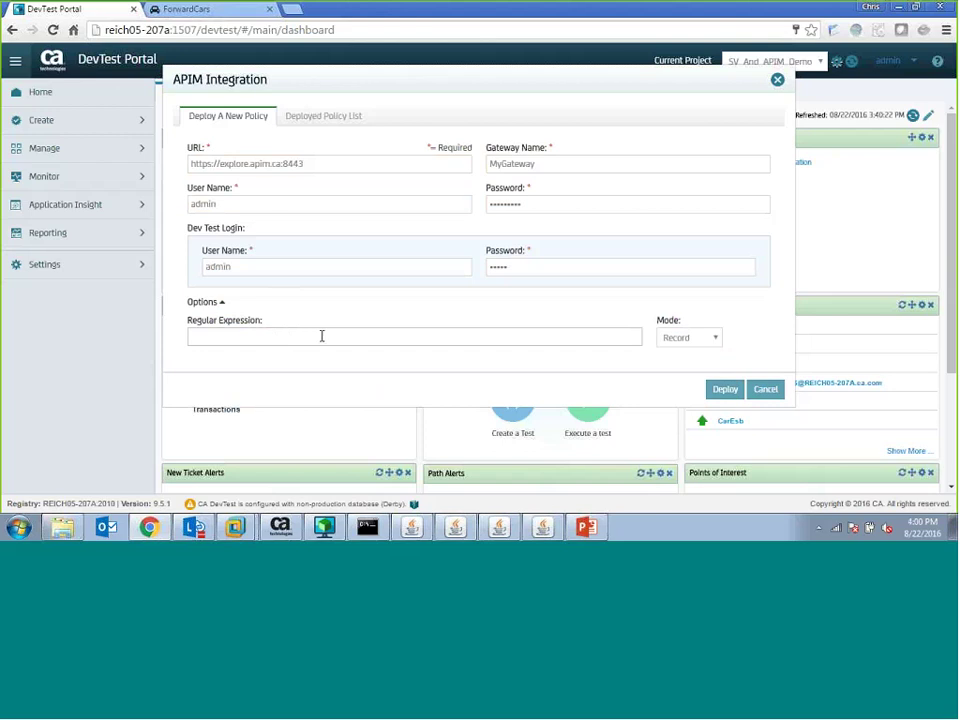
click(721, 390)
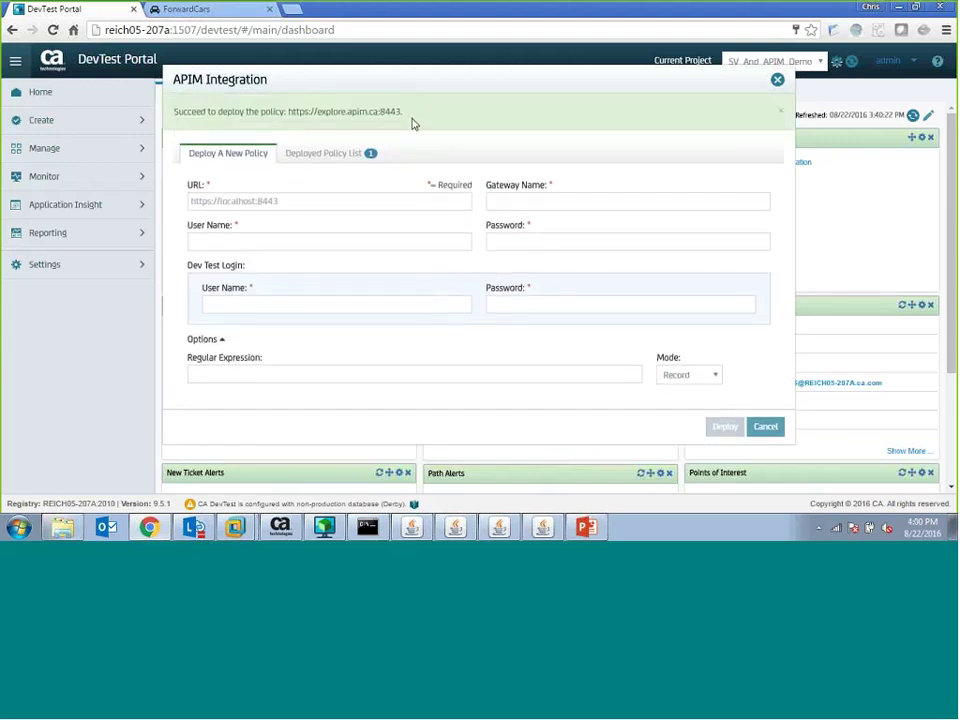
click(778, 81)
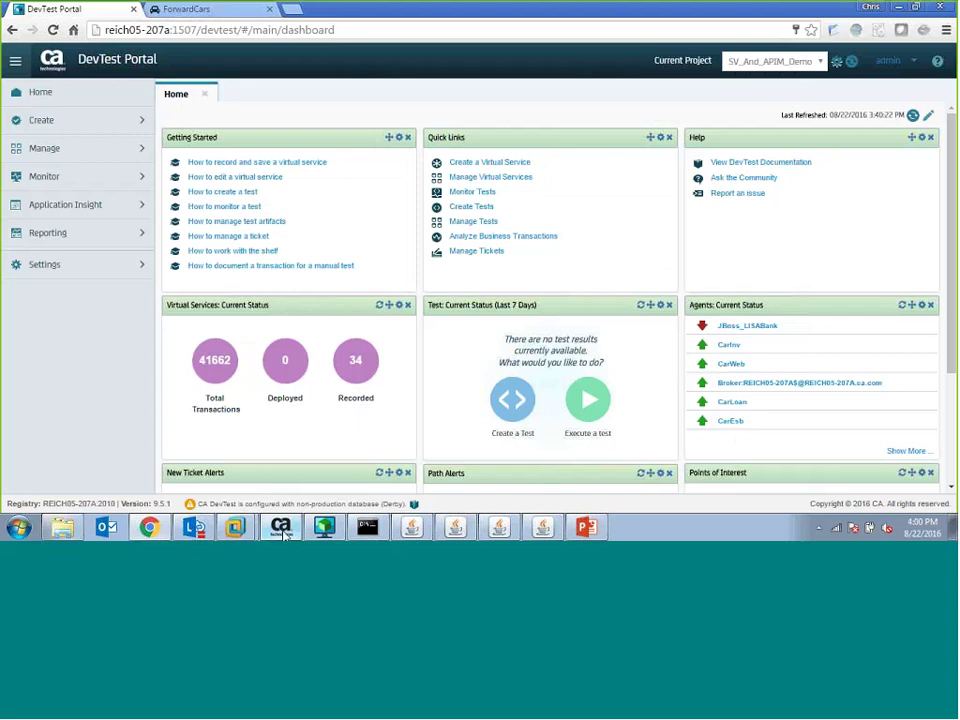
- Refresh Policy Manager's services and expand Gateway-ServiceVirtualization to see the hook policies, then return to DevTest Portal
click(237, 525)
click(125, 38)
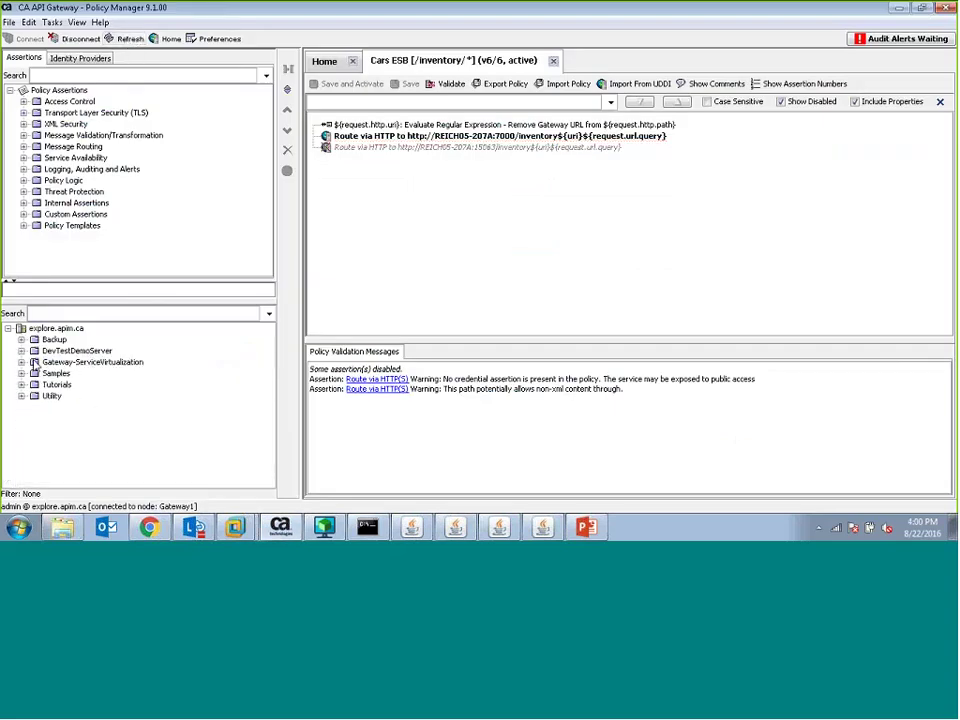
click(21, 362)
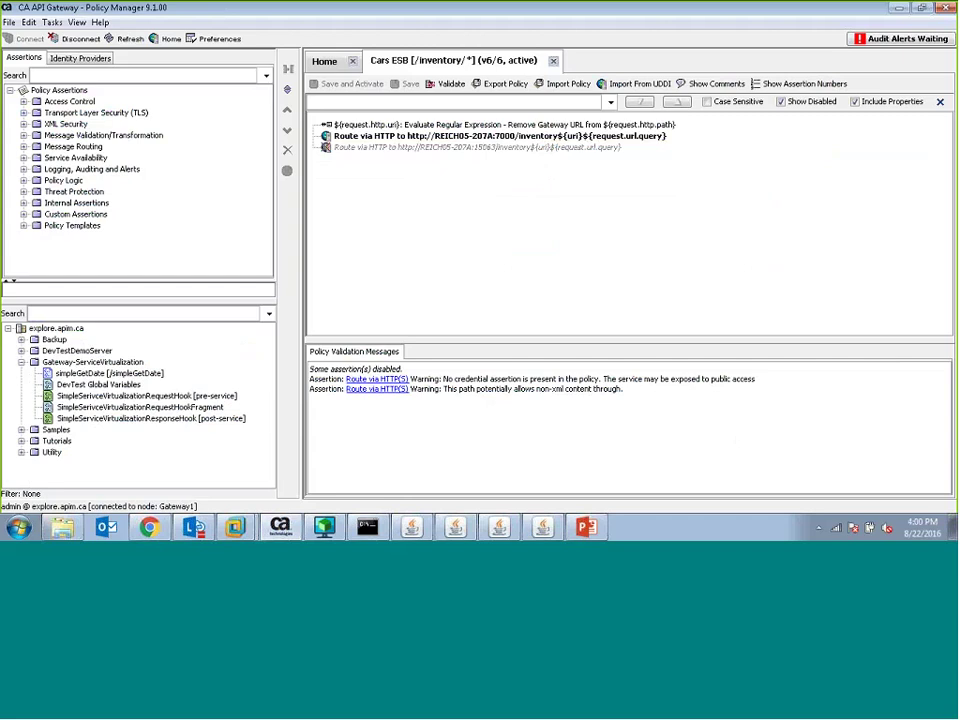
click(127, 363)
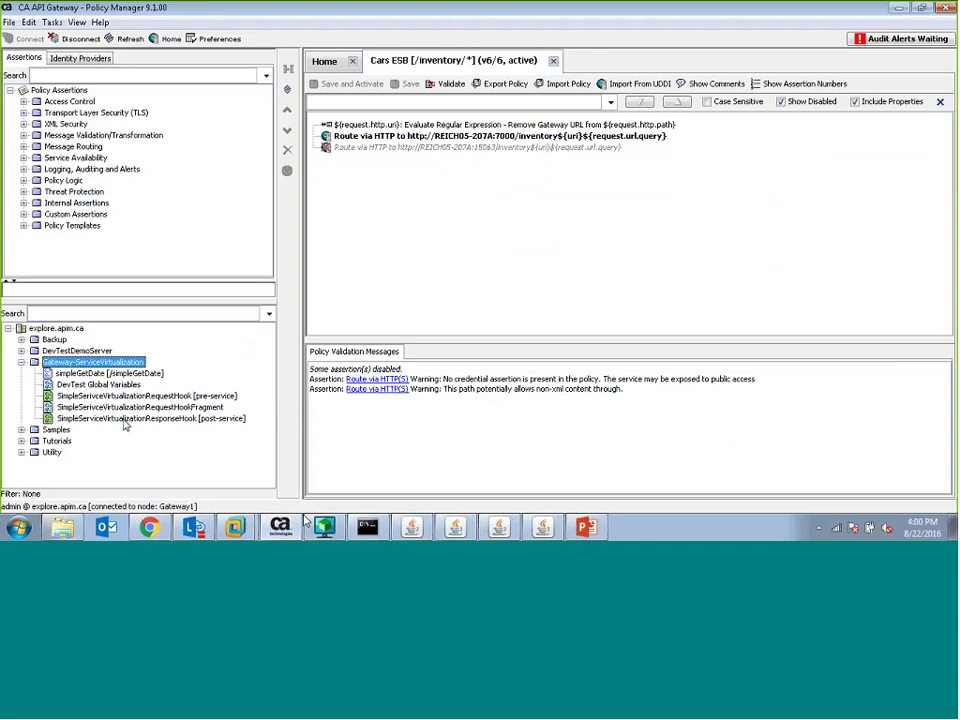
click(150, 527)
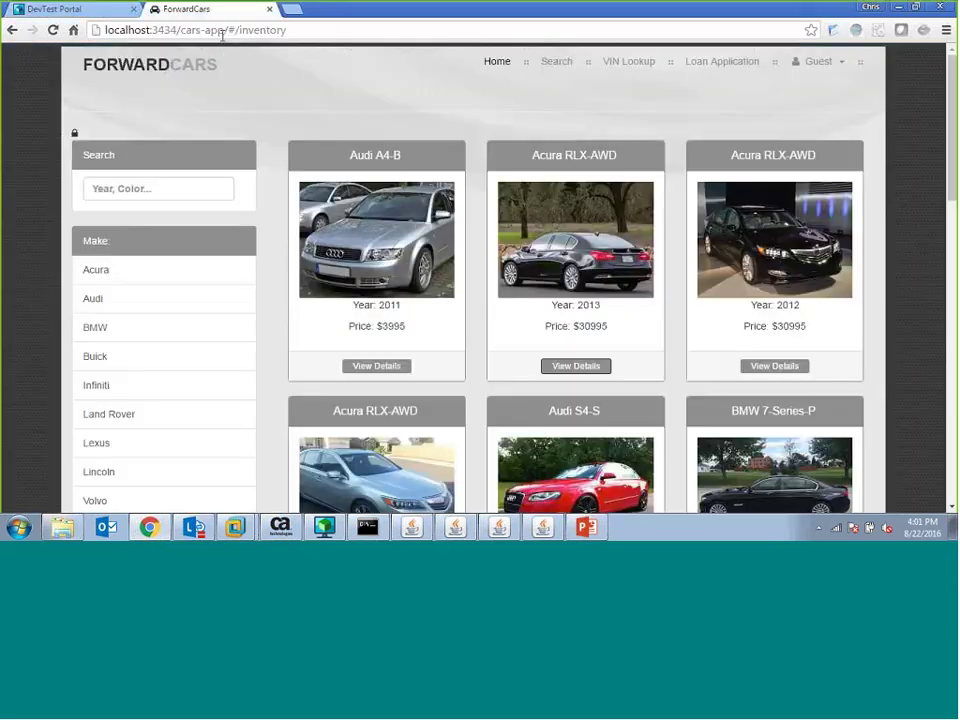
- Open ForwardCars Inventory Search and filter by makes Acura, Audi and BMW, then reset to all makes
click(190, 9)
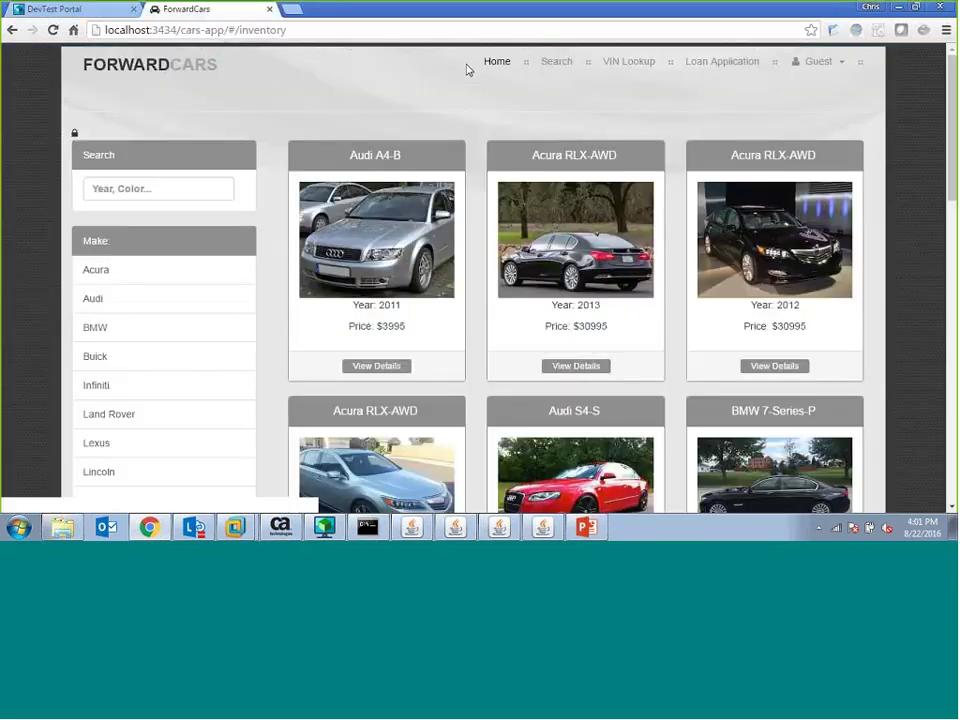
click(496, 70)
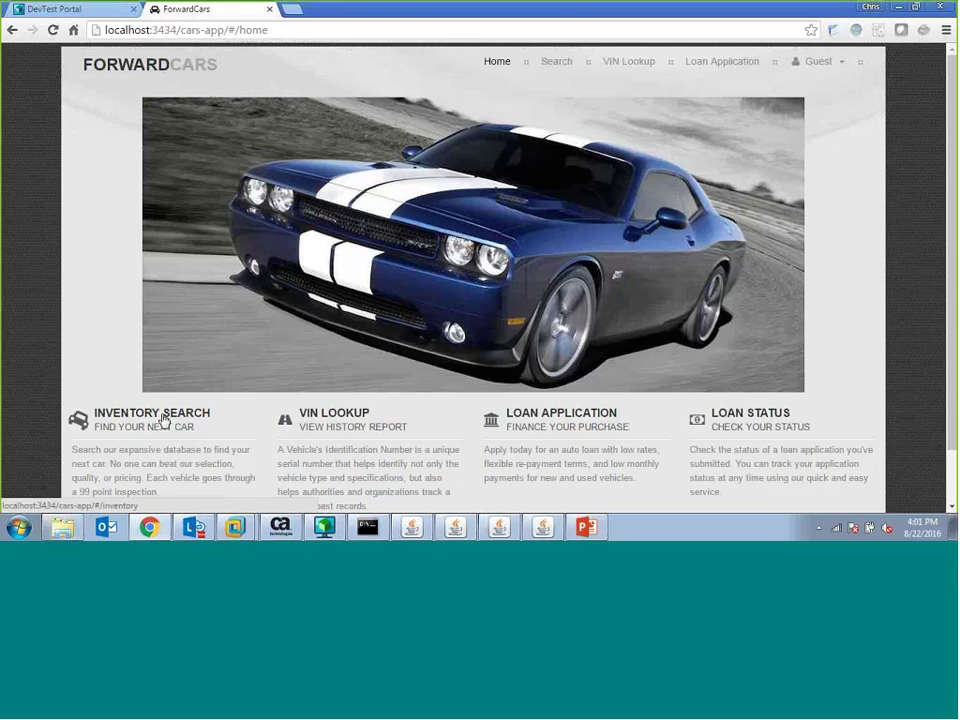
click(163, 419)
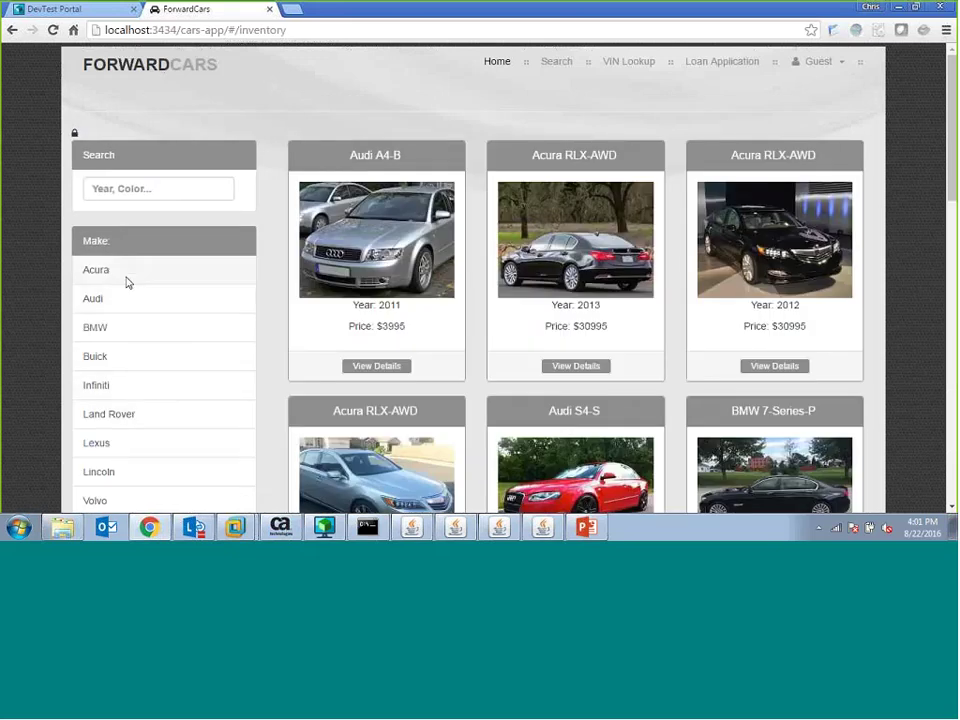
click(126, 281)
click(126, 283)
click(128, 246)
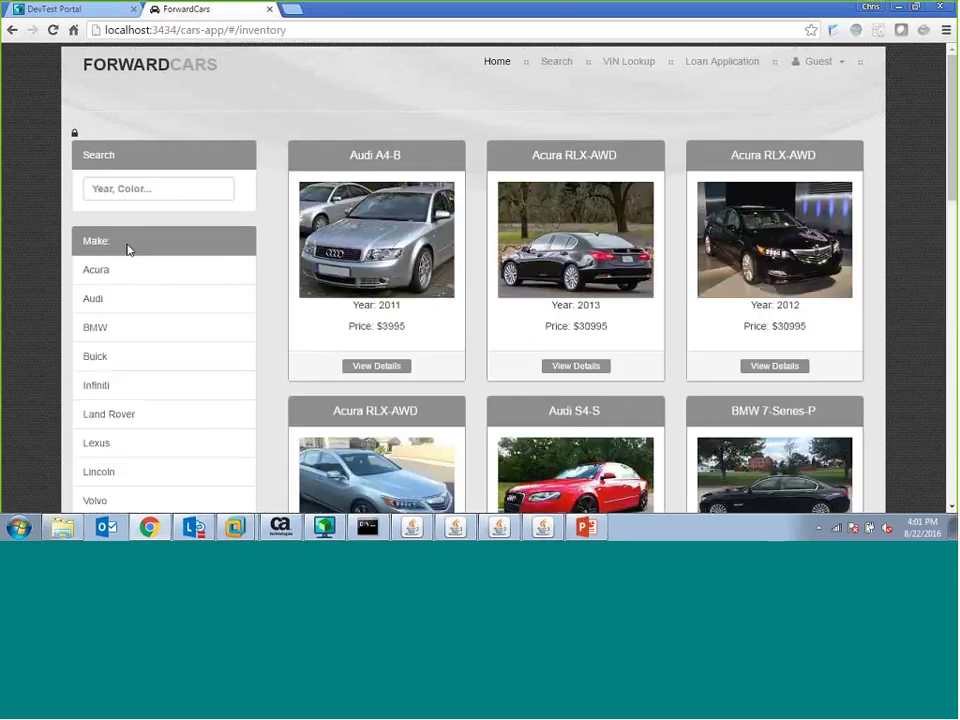
click(126, 305)
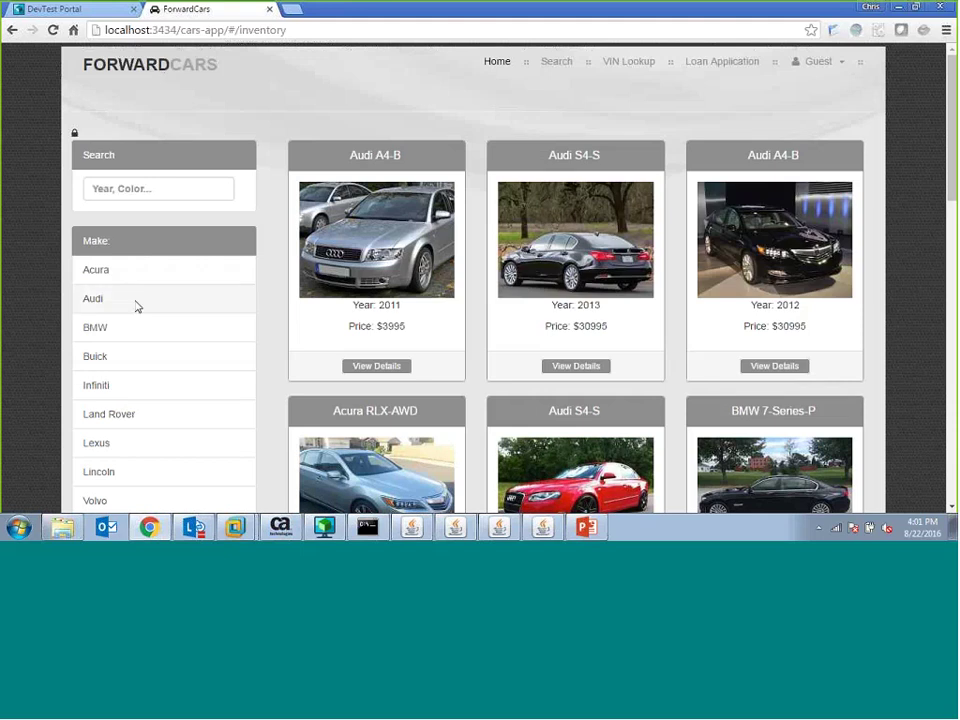
click(133, 334)
click(150, 251)
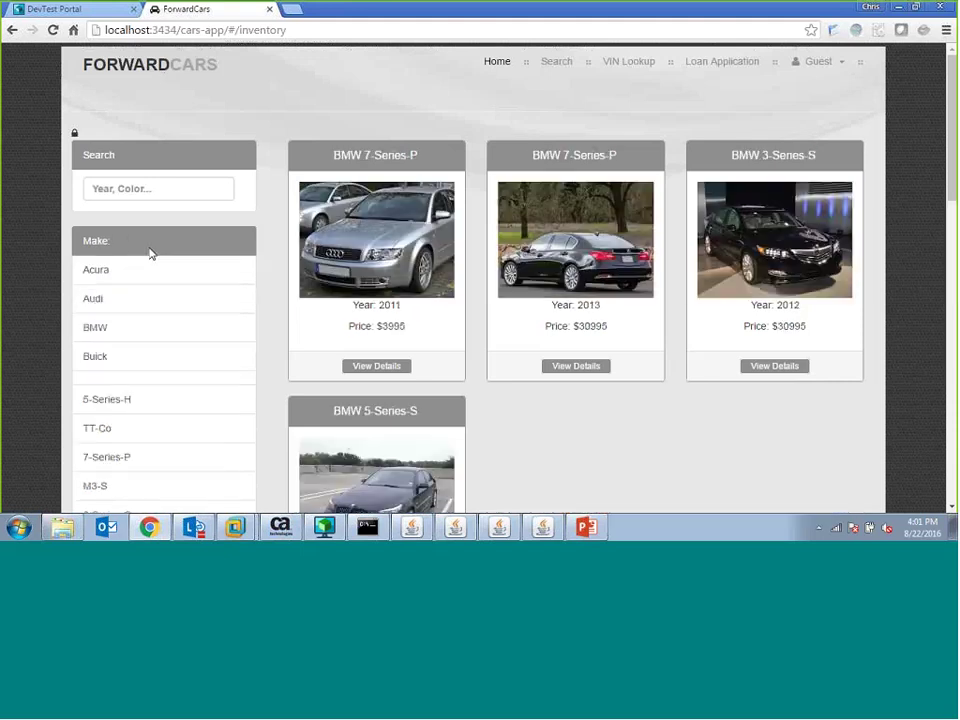
- View details for the Audi A4-B, 2013 and 2012 Acura RLX-AWD, then return to DevTest Portal
click(380, 367)
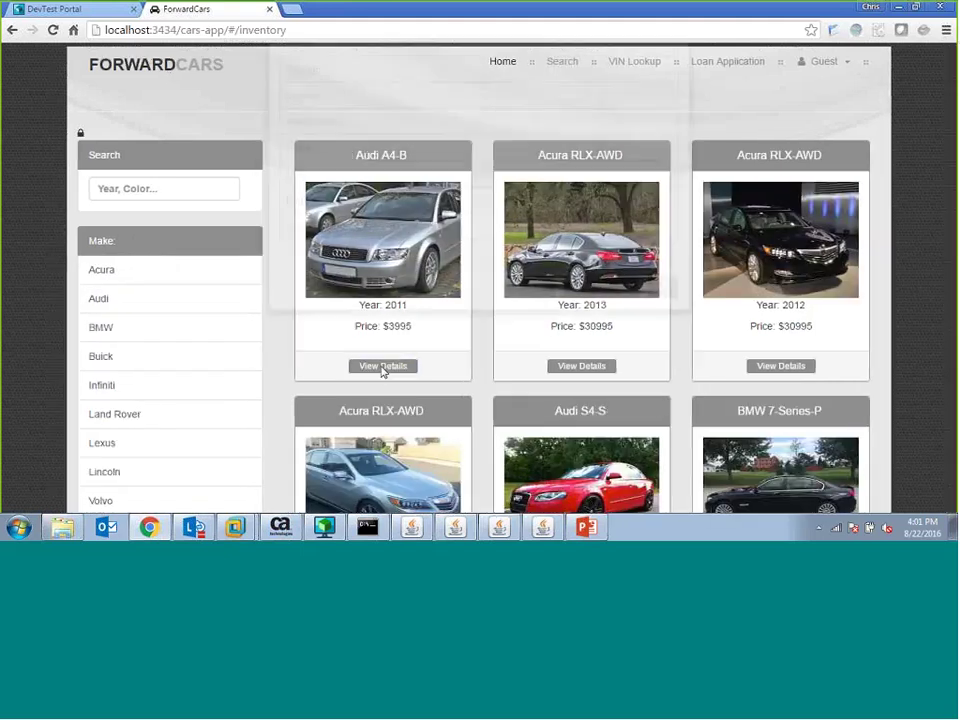
click(662, 386)
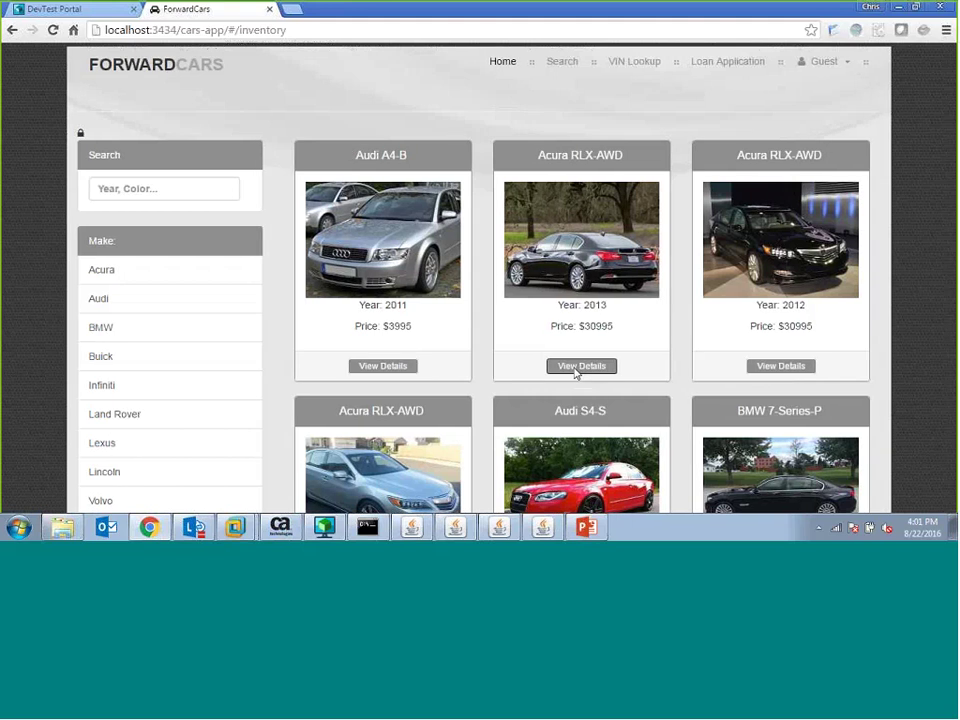
click(575, 371)
click(660, 386)
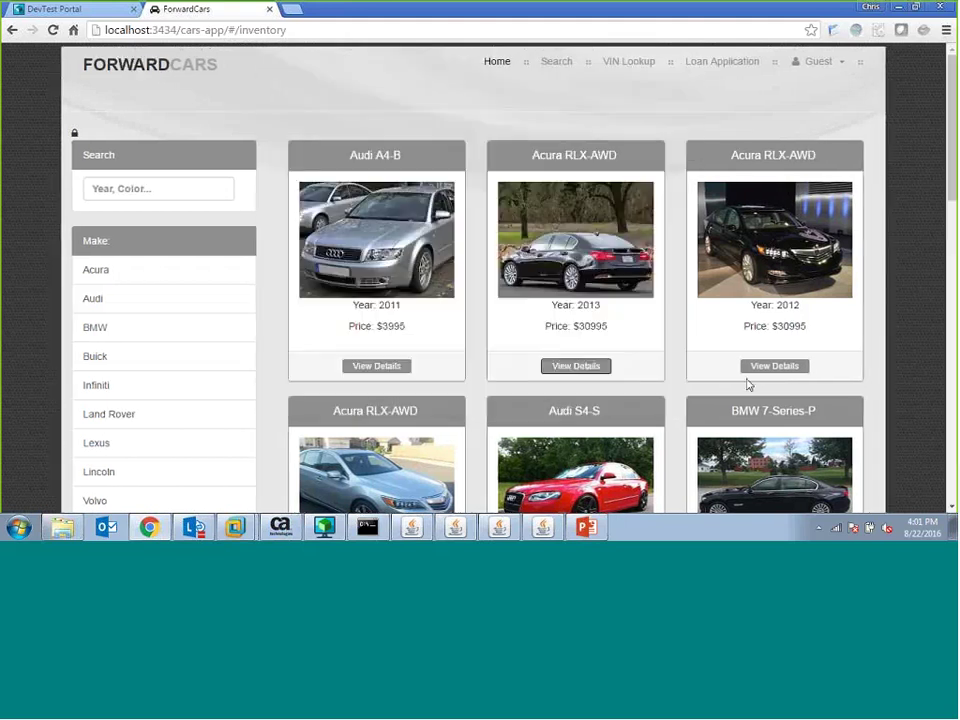
click(757, 367)
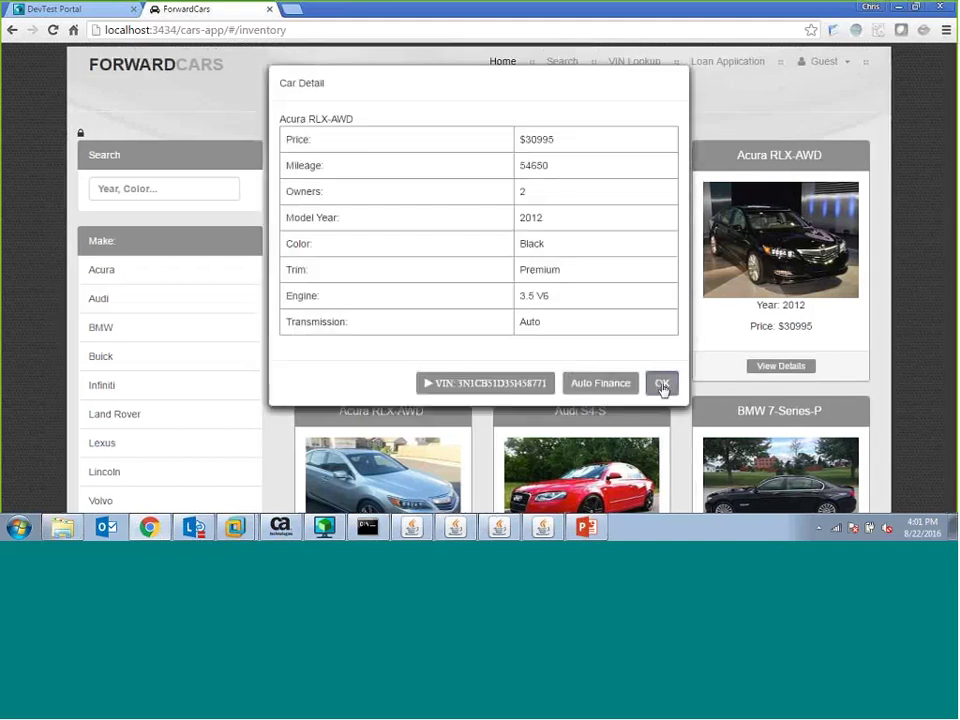
click(662, 386)
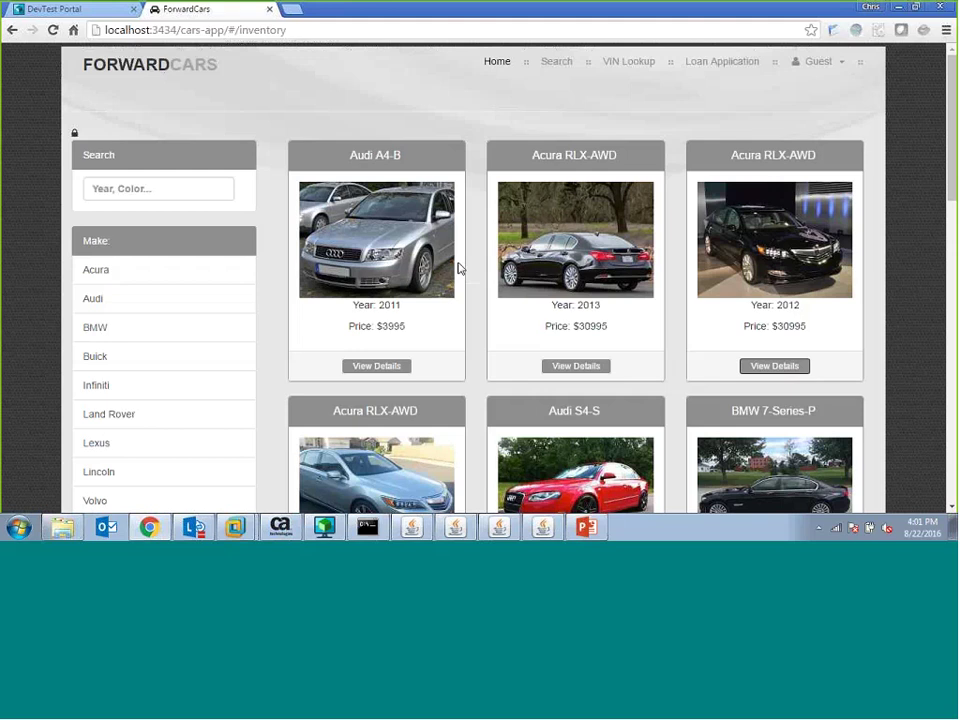
click(71, 10)
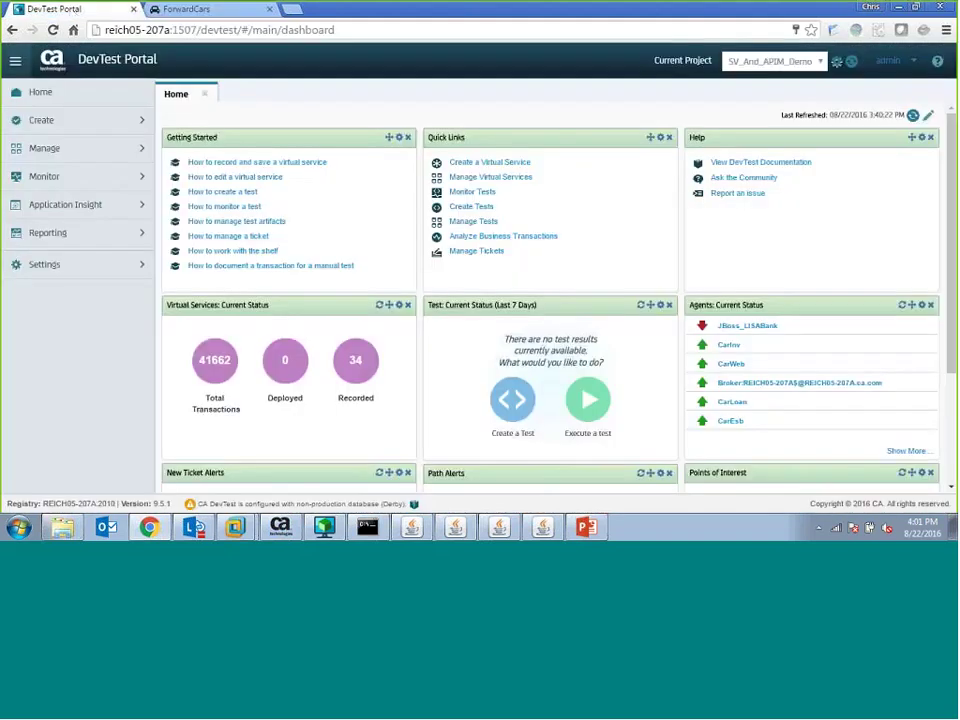
- Open Analyze Transactions, limit it to the last 10 Minutes, and show the 21 transactions graphically
click(100, 205)
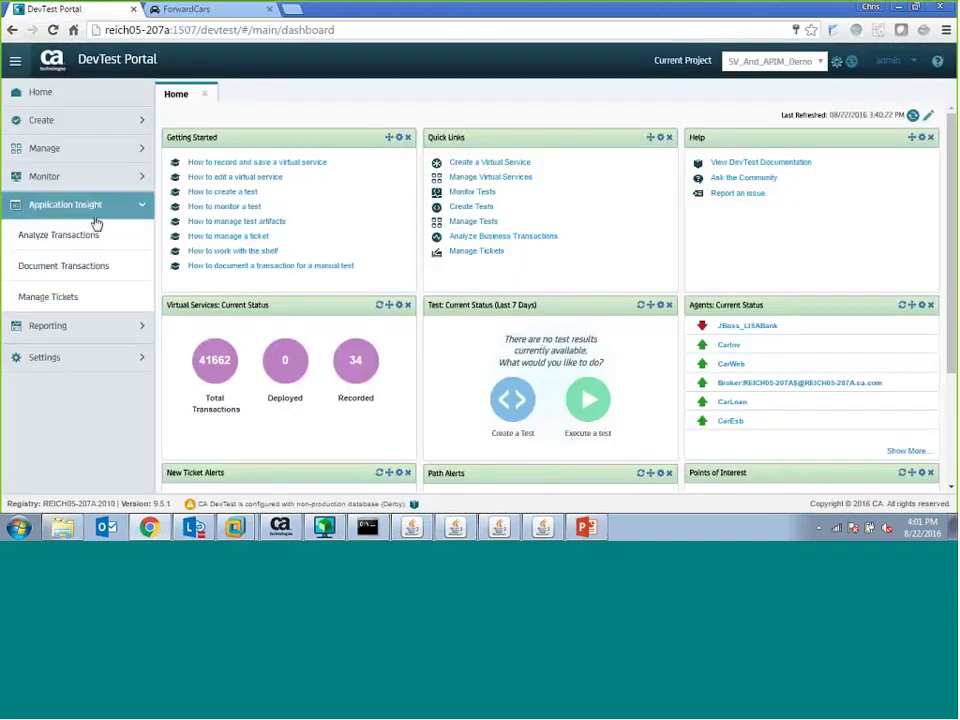
click(97, 238)
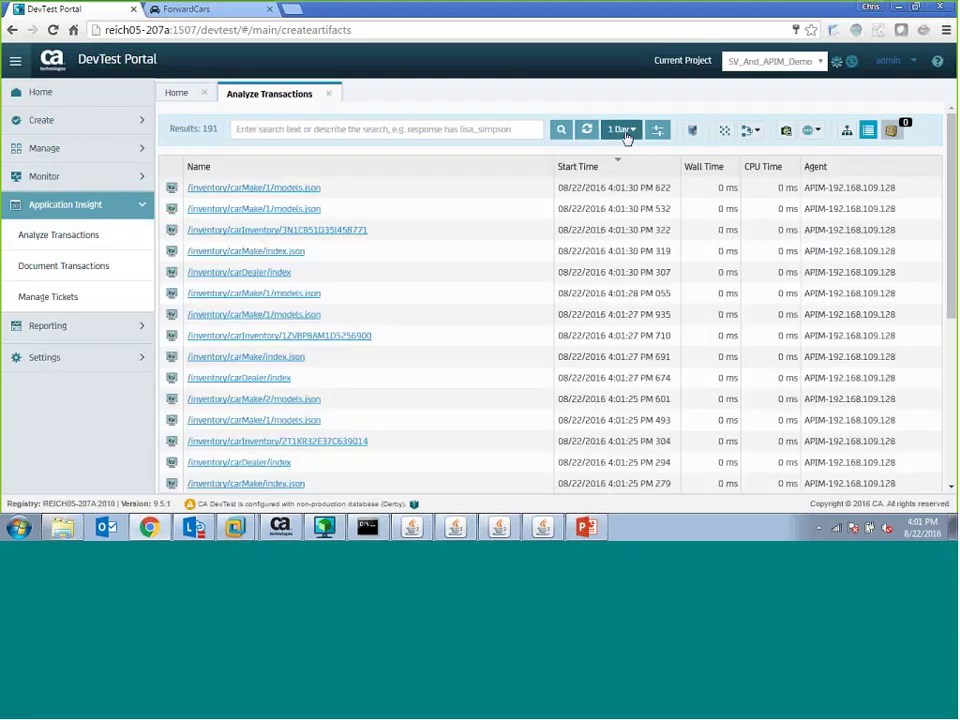
click(624, 132)
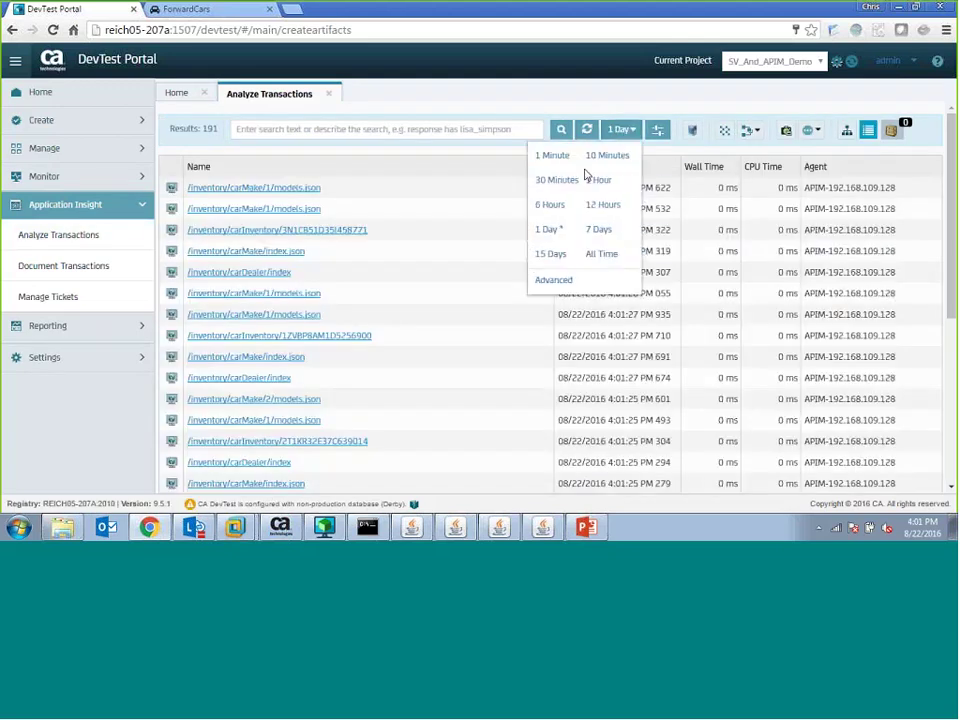
click(606, 155)
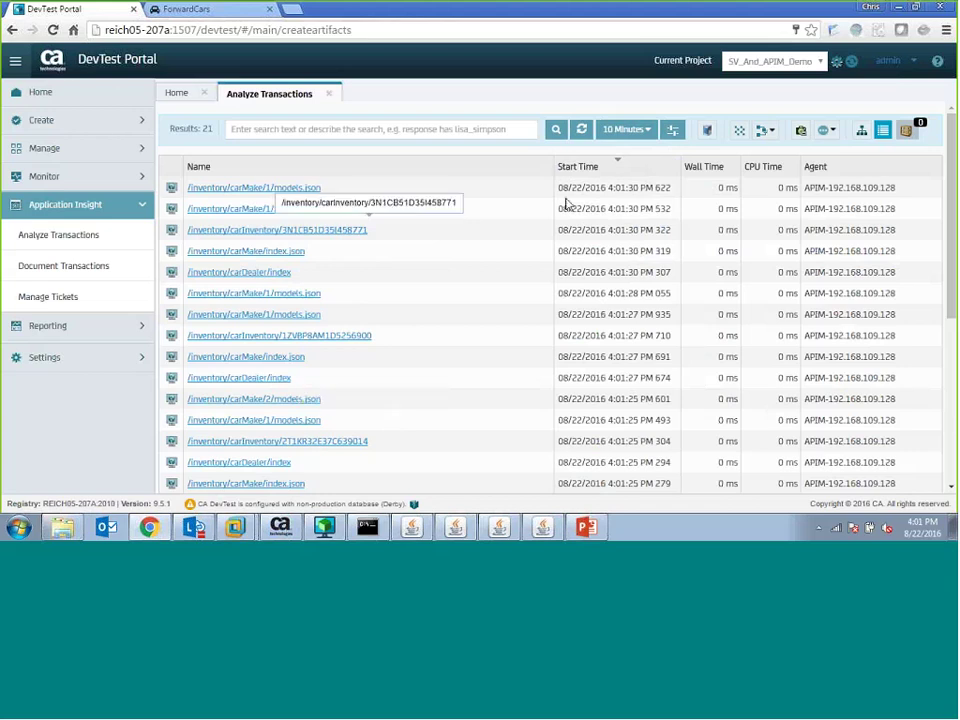
click(861, 134)
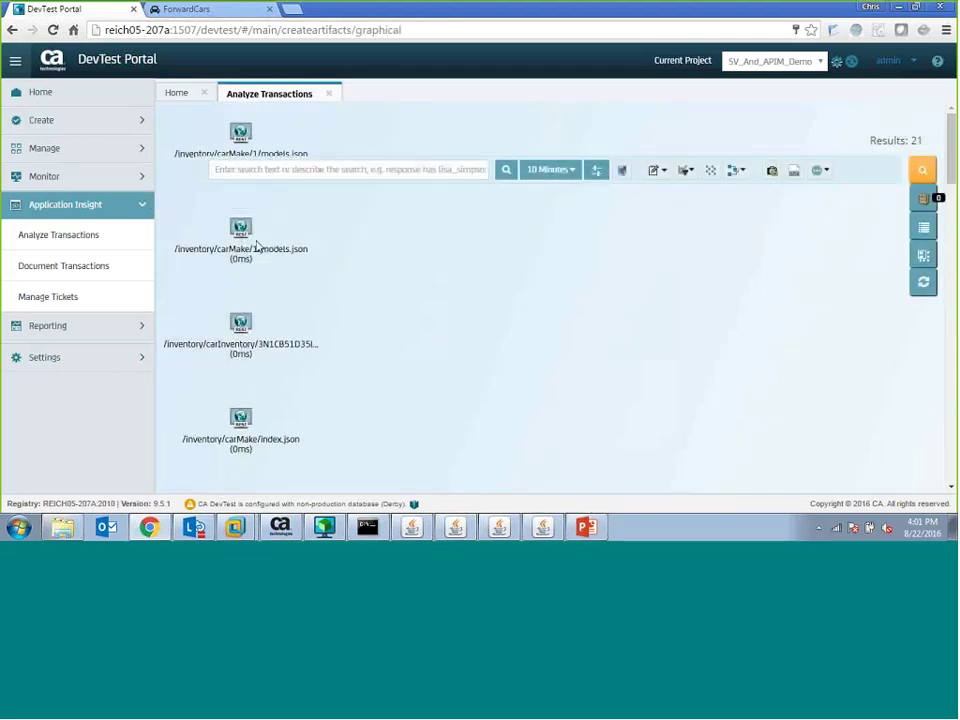
- Review the carInventory transaction's request and its JSON response payload
click(244, 323)
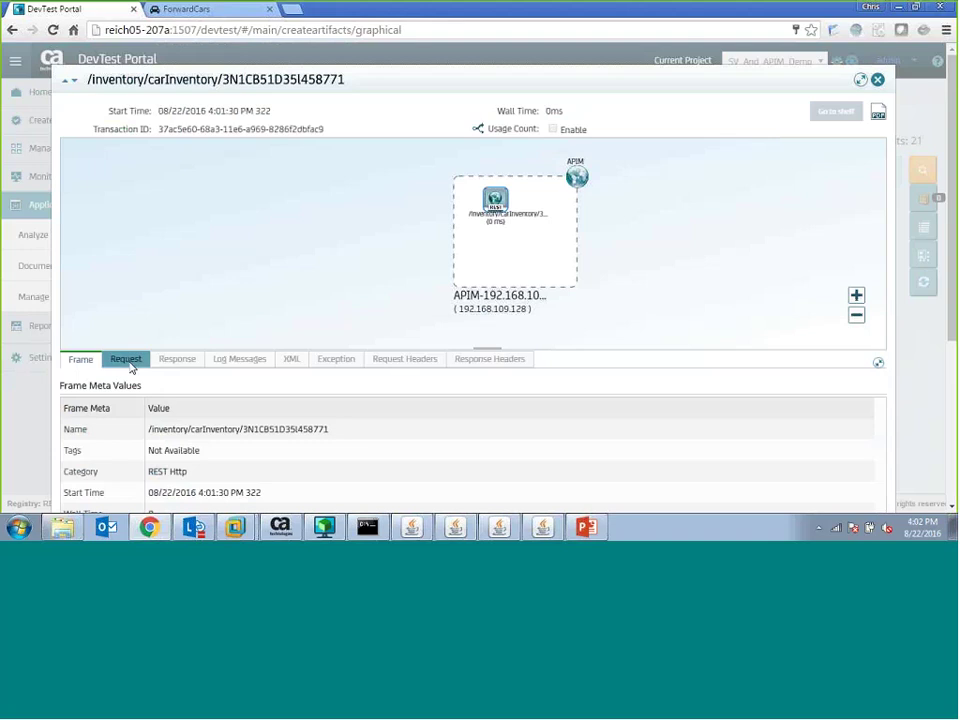
click(133, 366)
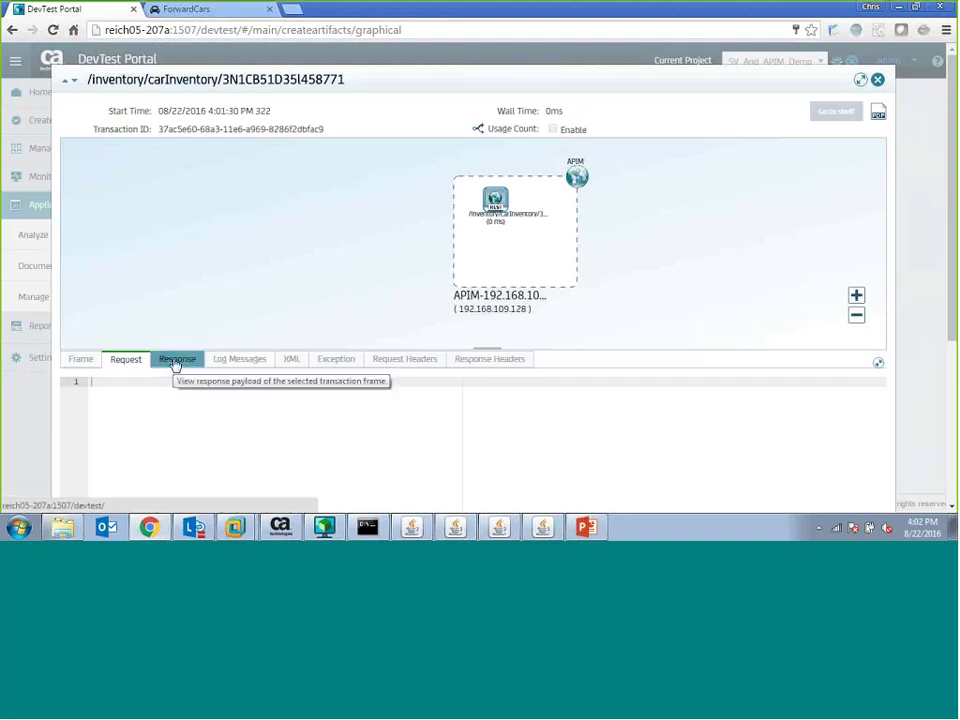
click(175, 362)
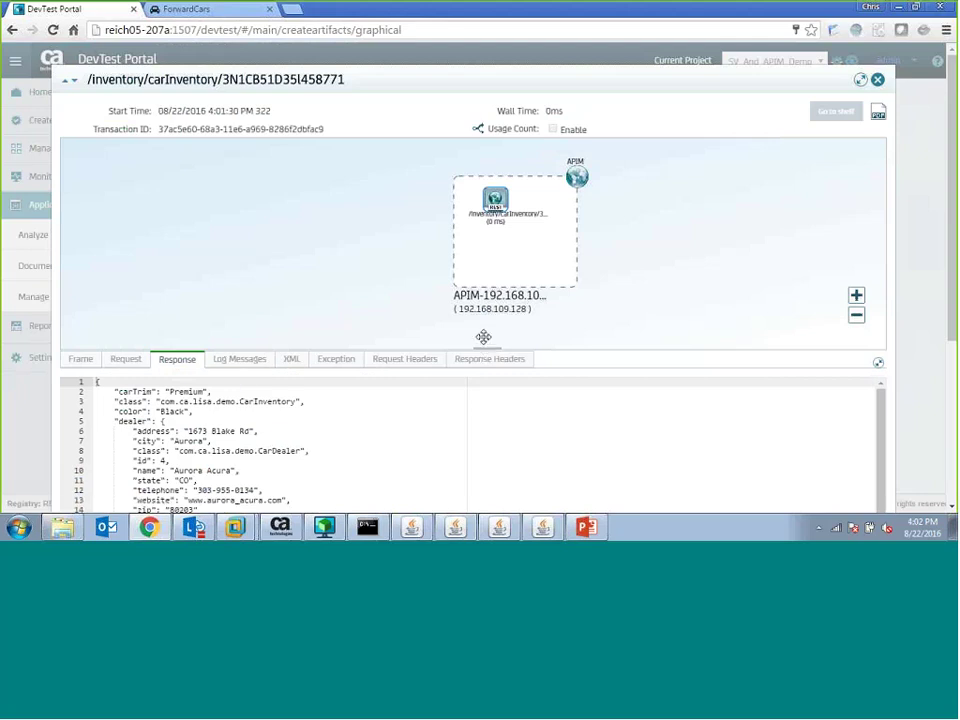
drag(482, 339, 482, 254)
scroll(214, 332, down, 3)
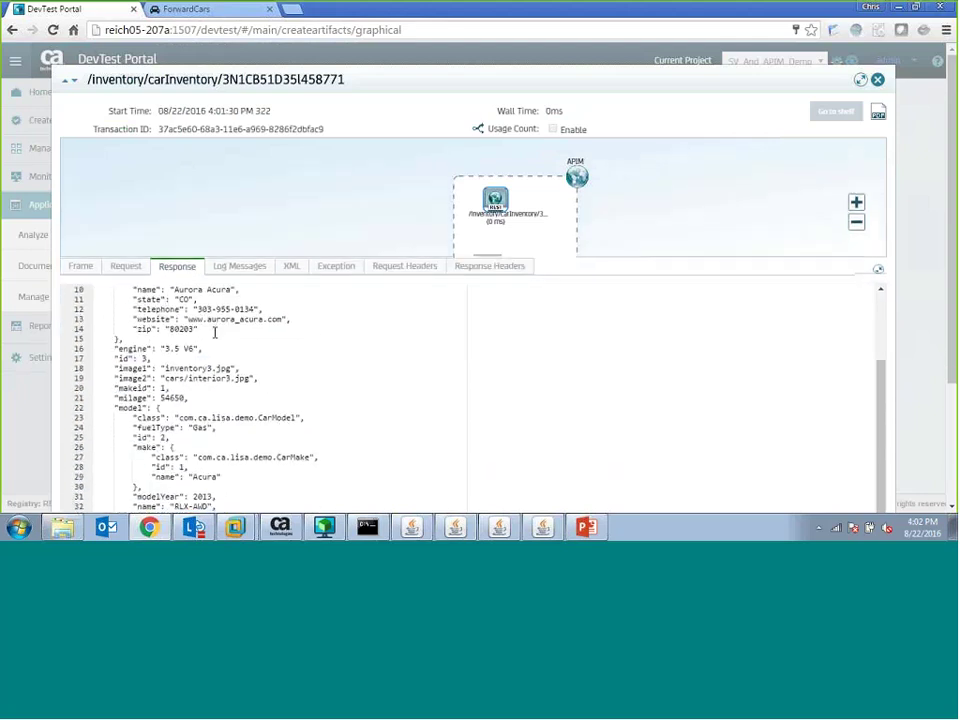
scroll(214, 332, down, 5)
scroll(214, 332, up, 6)
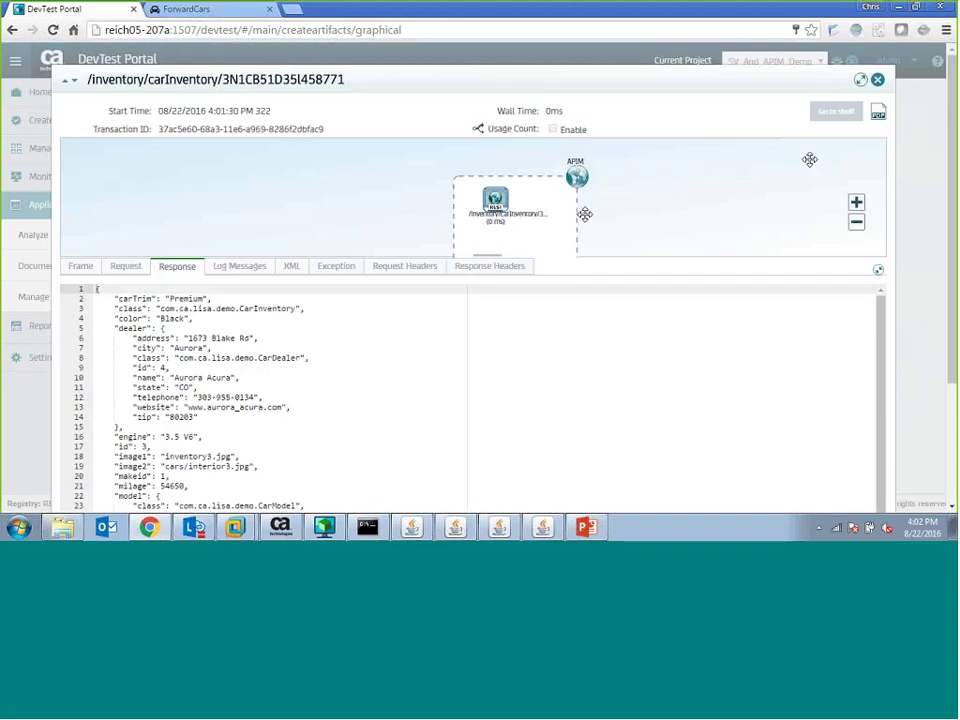
- Shelve all occurred transactions for the carInventory node and open the shelf
right_click(491, 204)
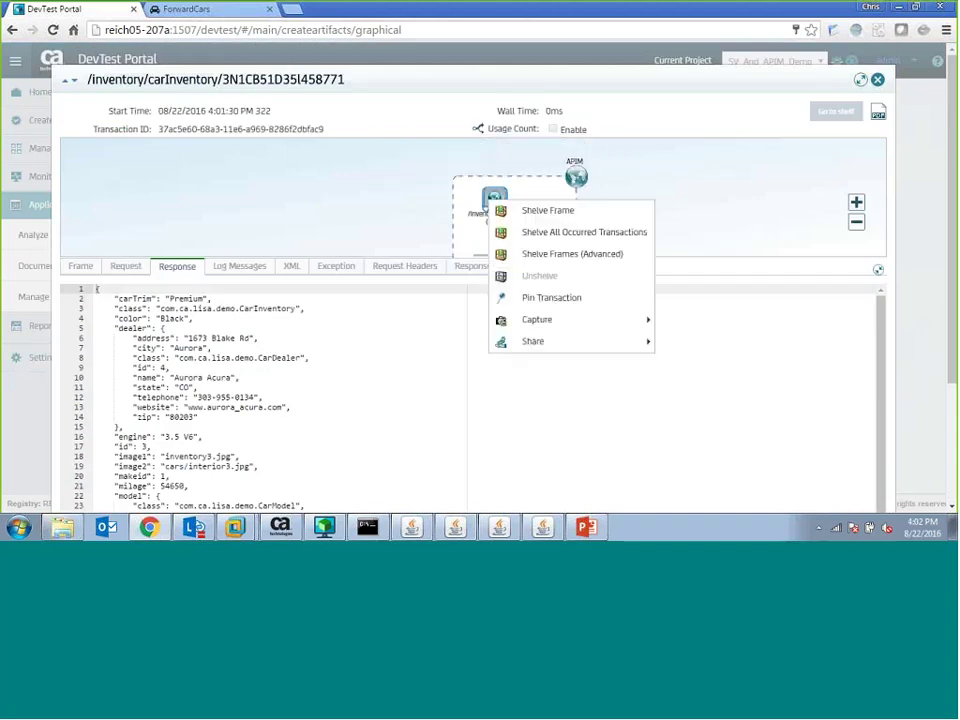
click(574, 235)
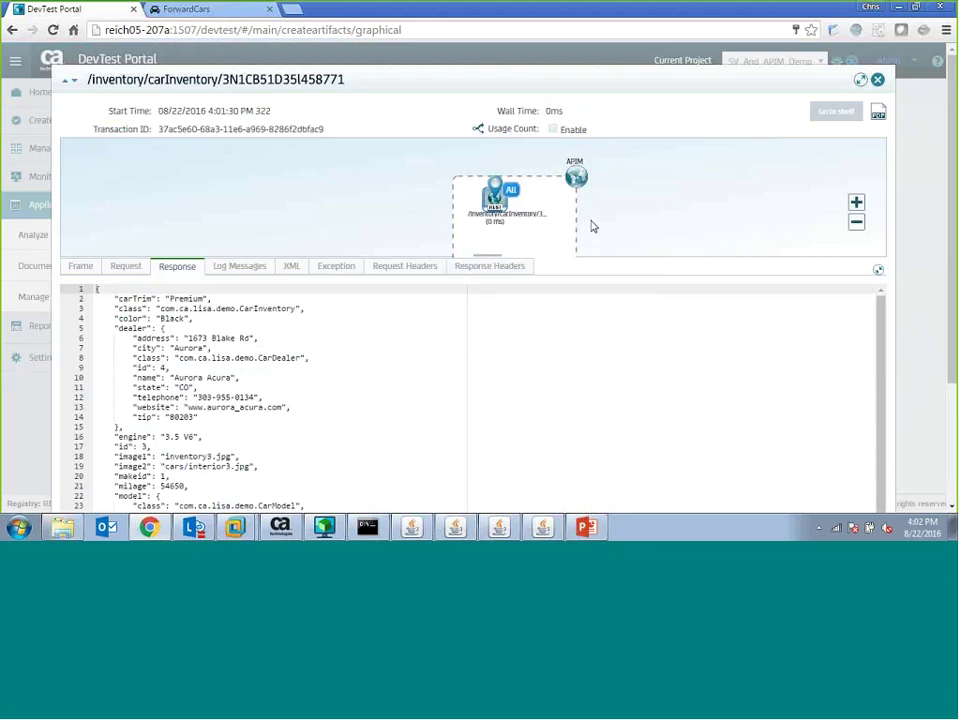
click(836, 114)
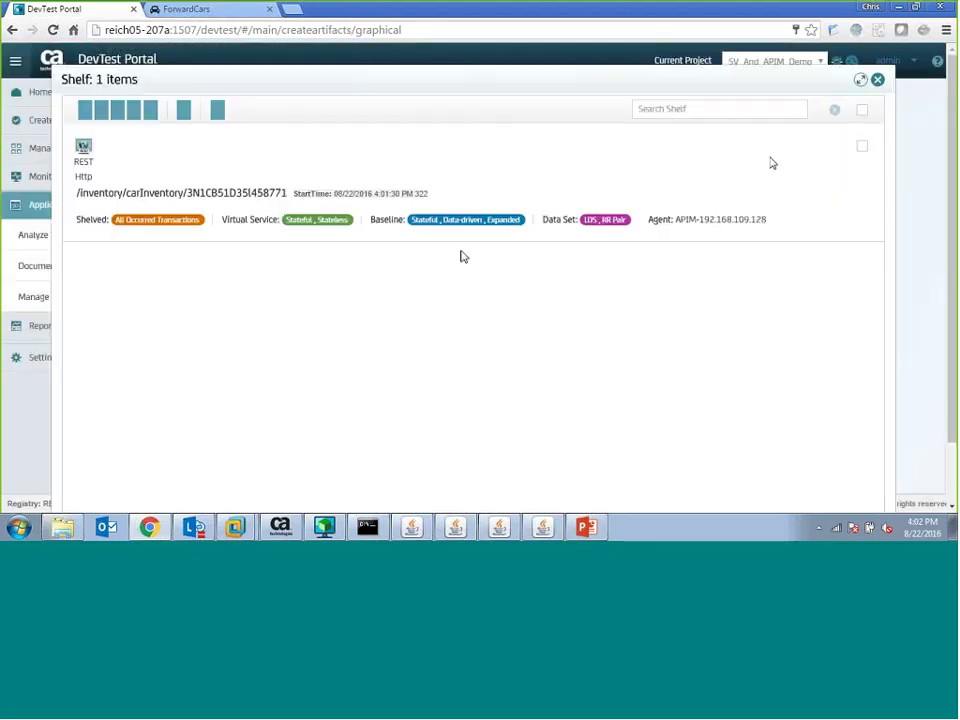
- Start a virtual service from the shelf and rename it carsESBVSvc
click(94, 111)
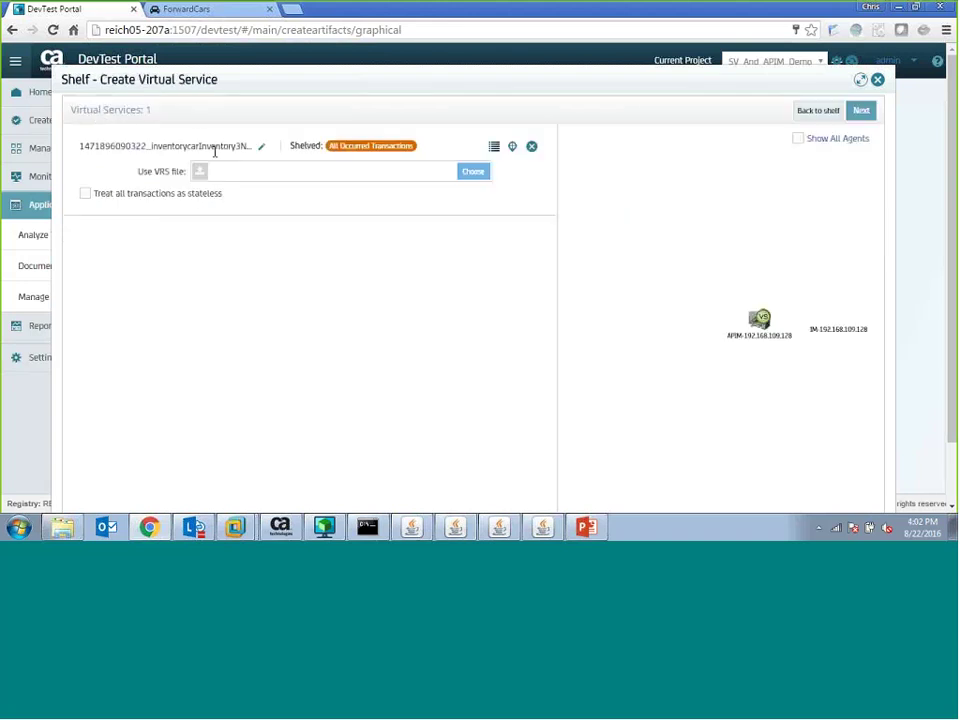
click(260, 147)
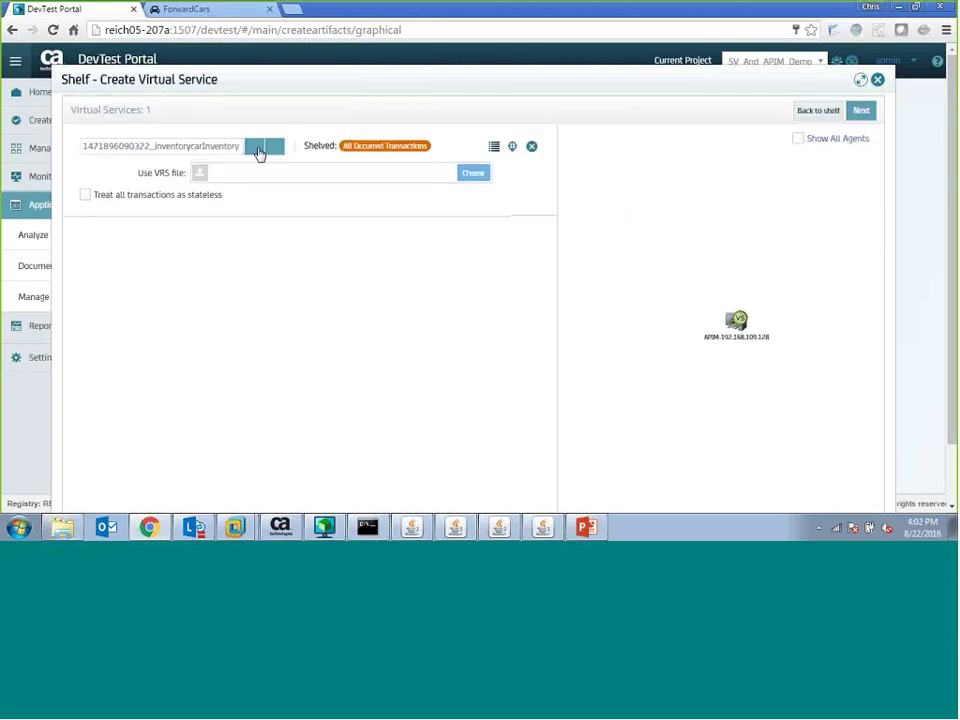
double_click(230, 147)
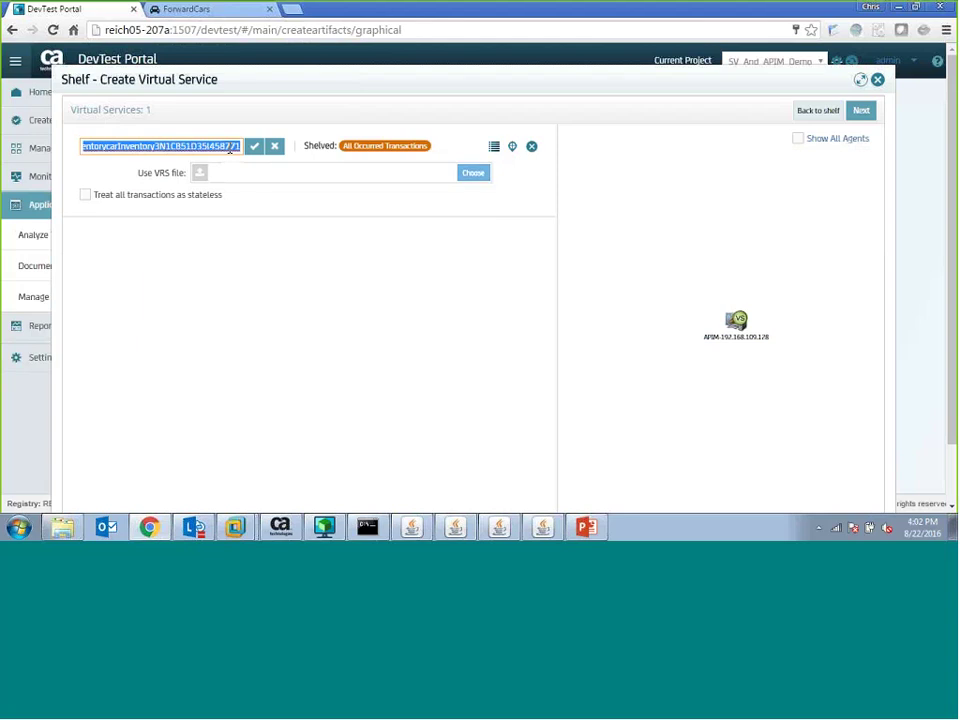
text(carsESBVSvc)
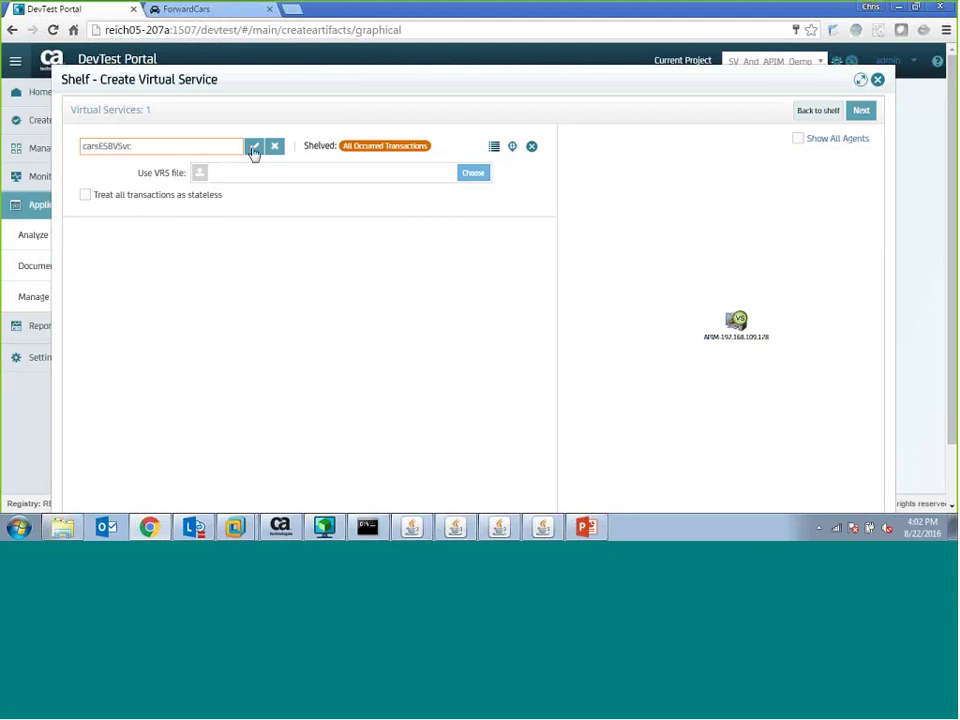
click(254, 147)
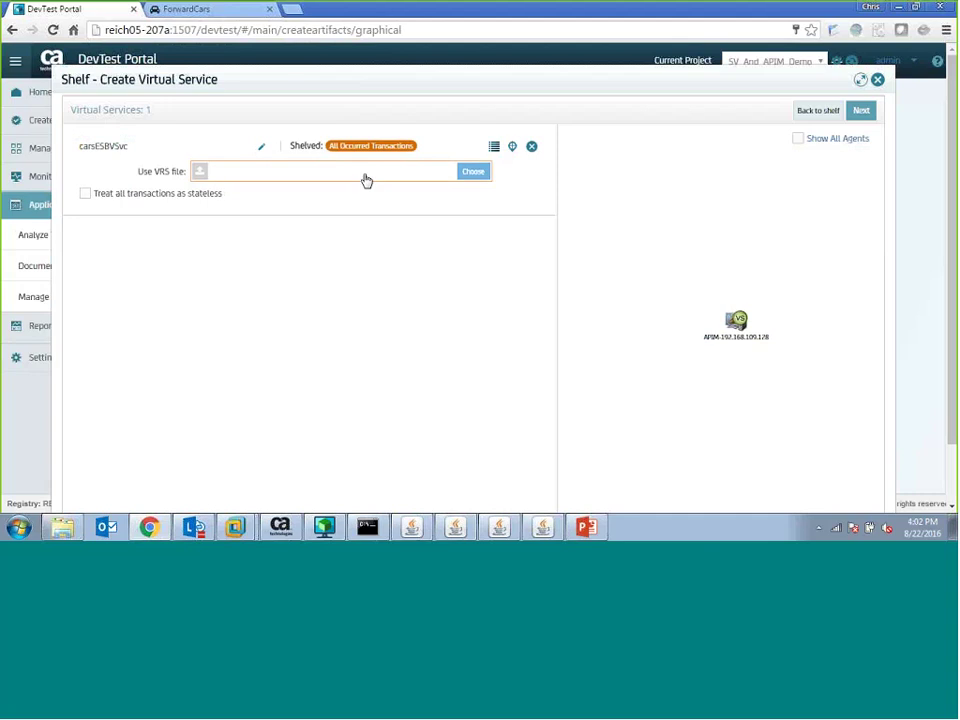
- Treat all transactions as stateless and delete the restman clusterProperties frame
click(88, 195)
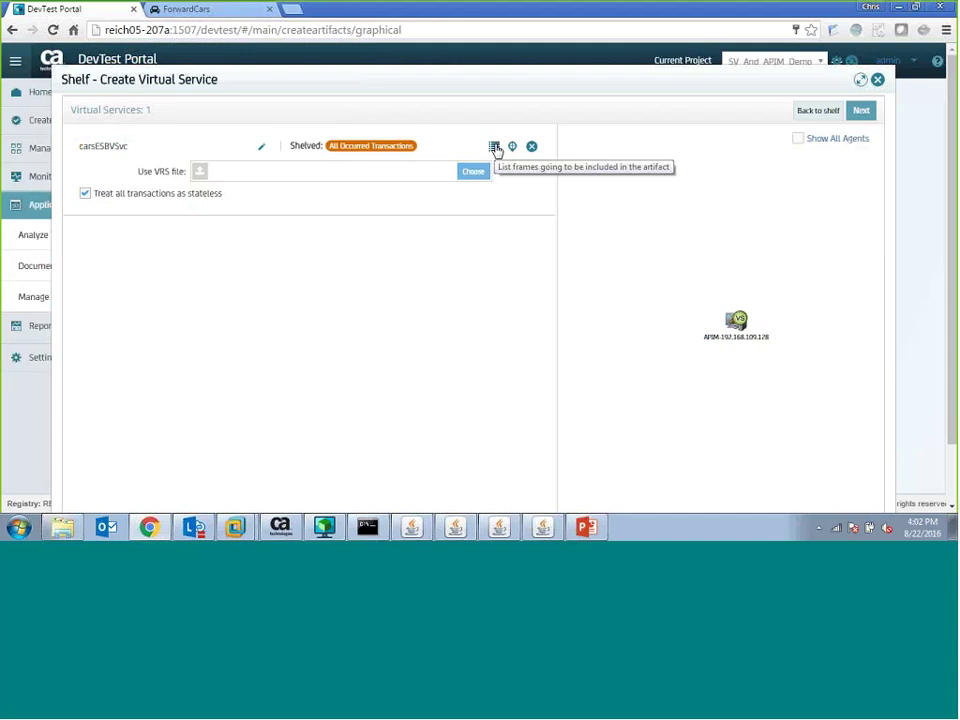
click(494, 147)
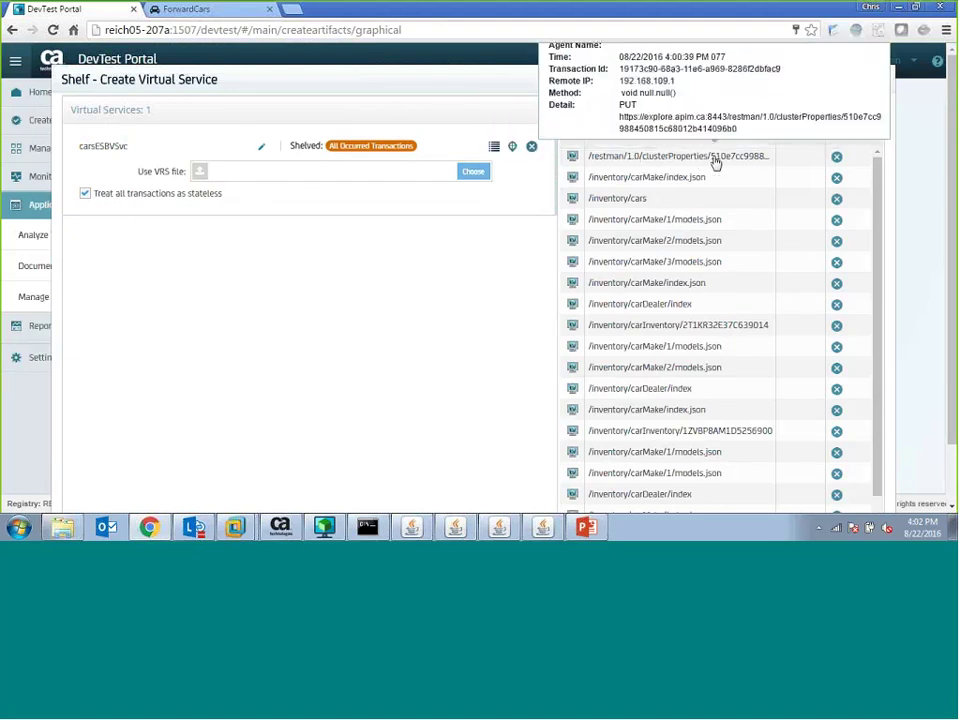
click(837, 158)
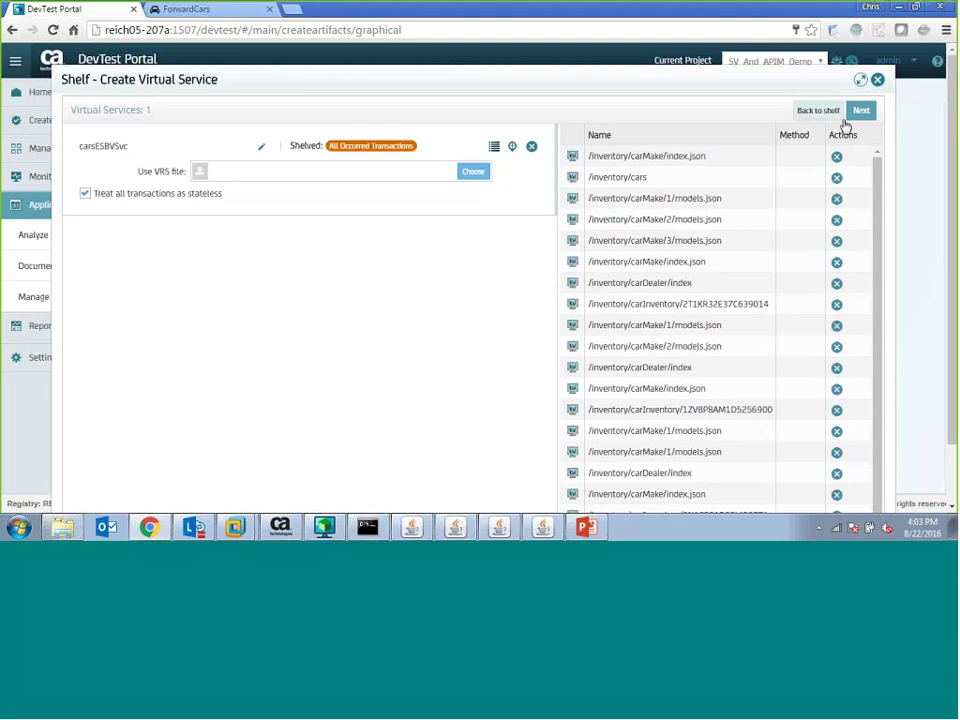
click(860, 111)
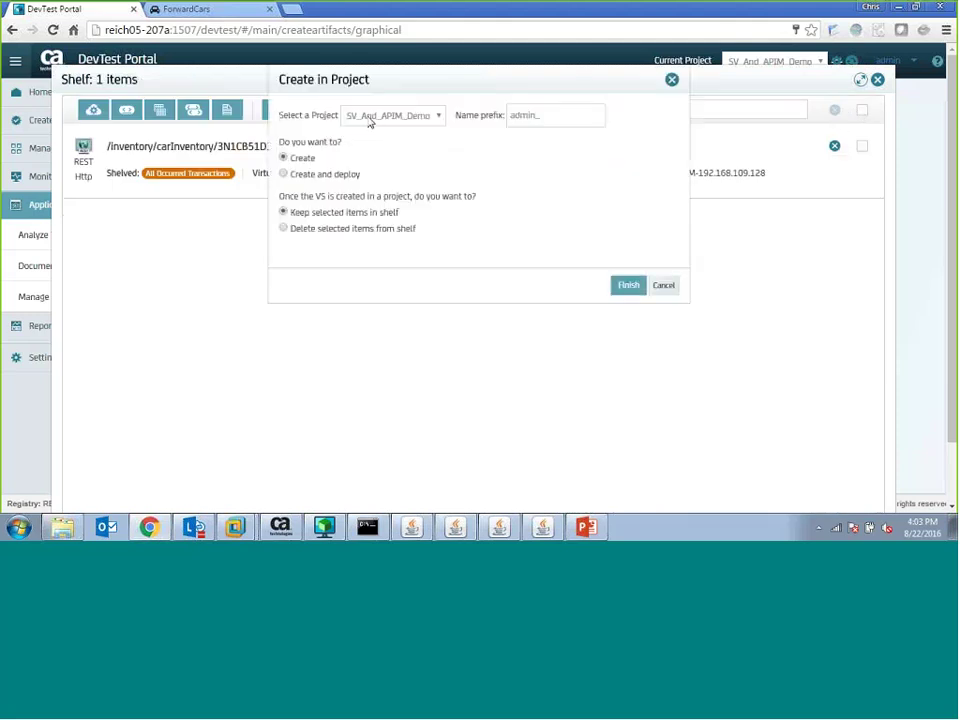
- Clear the admin_ name prefix, delete selected items from the shelf, and finish creating the service
double_click(530, 116)
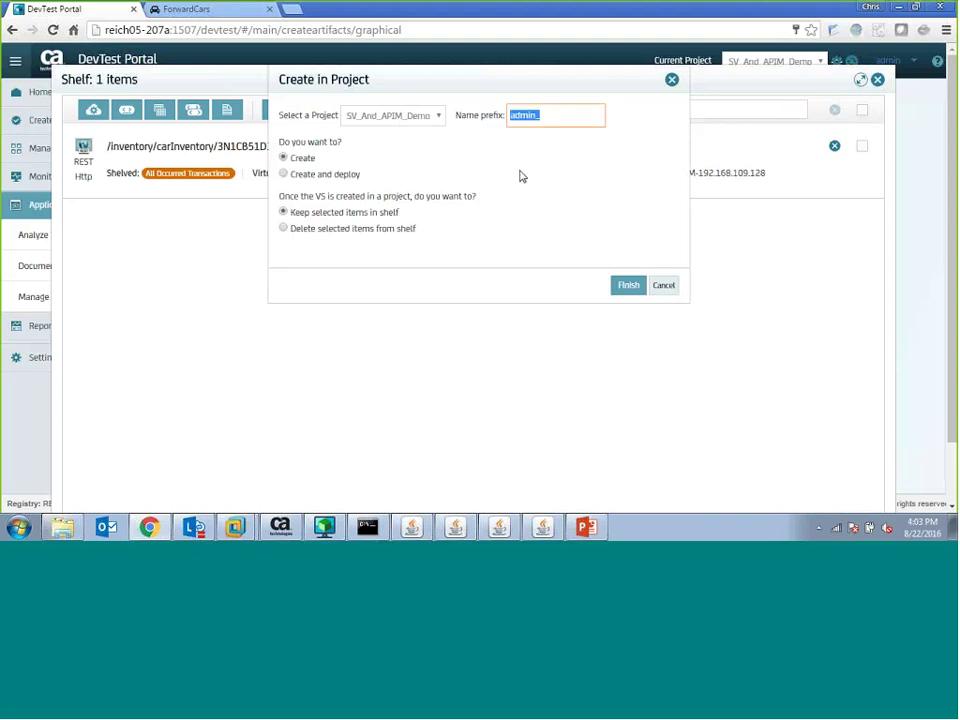
key(BackSpace)
click(283, 228)
click(627, 286)
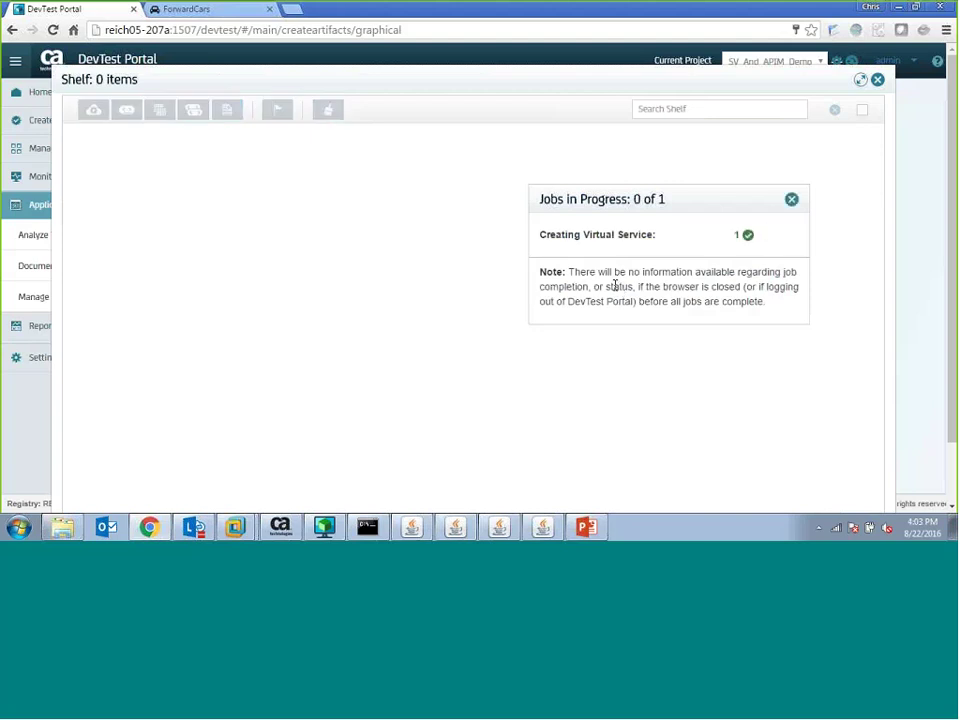
- Close the job panel, empty Shelf and Analyze Transactions, then bring up DevTest Workstation
click(791, 202)
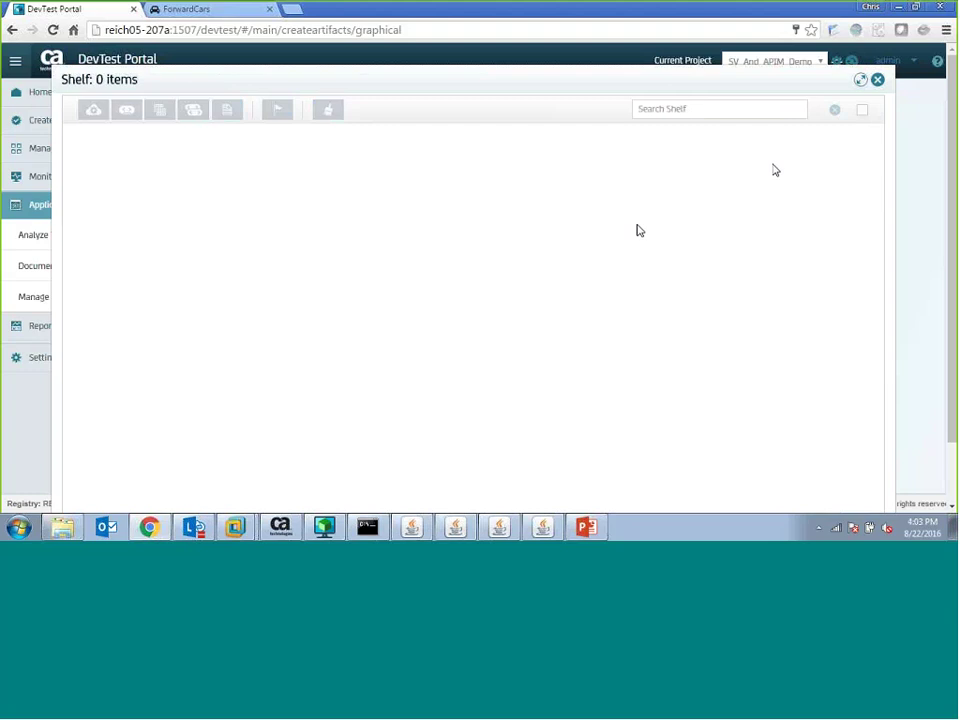
click(876, 81)
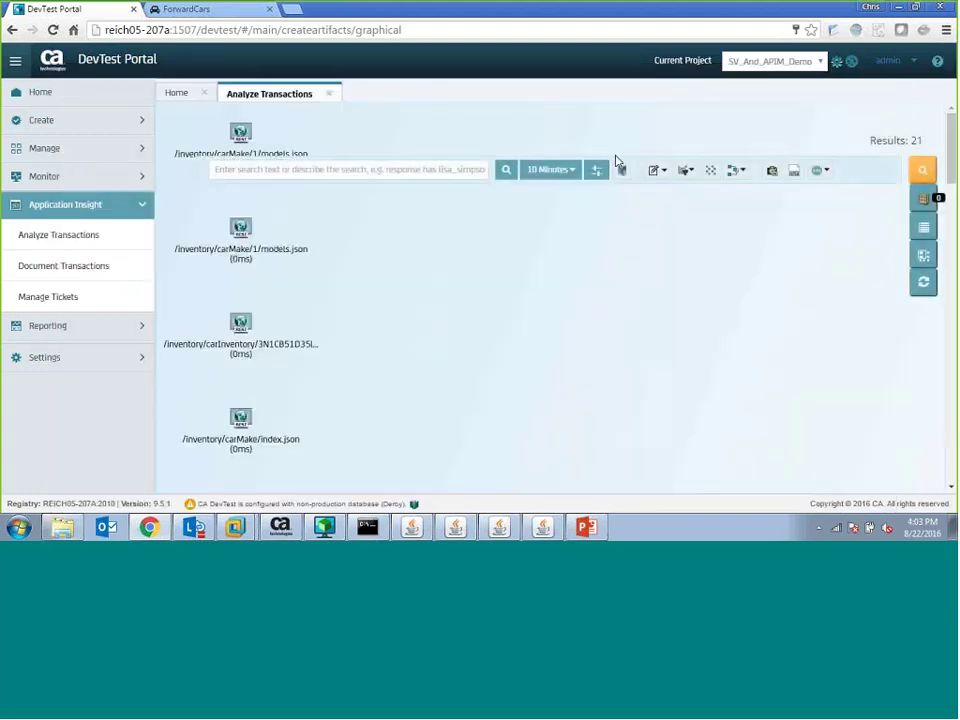
click(329, 94)
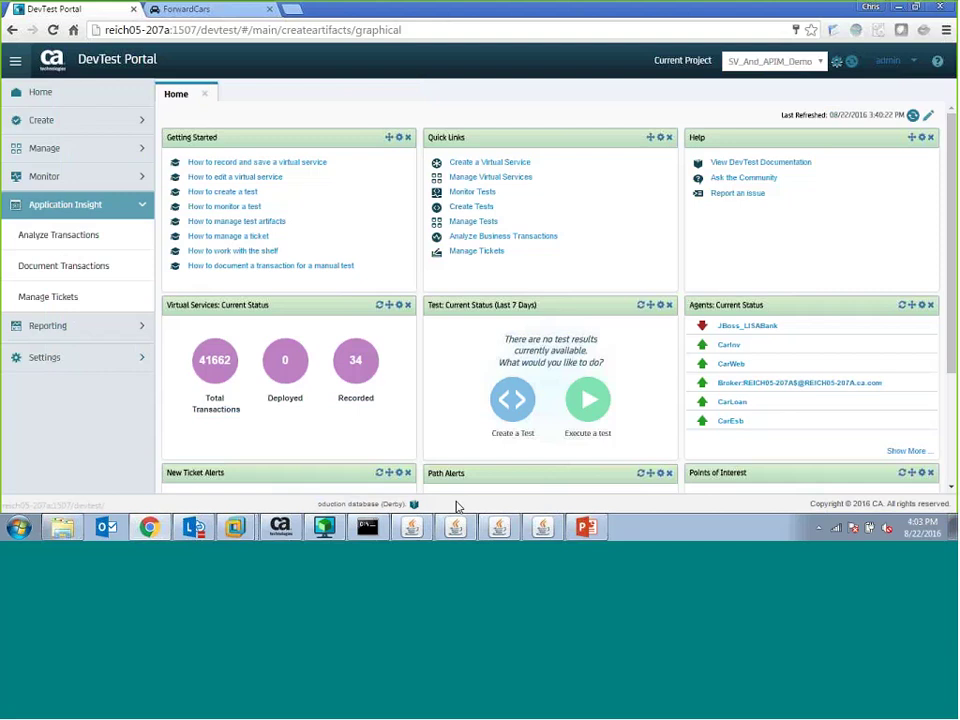
click(322, 528)
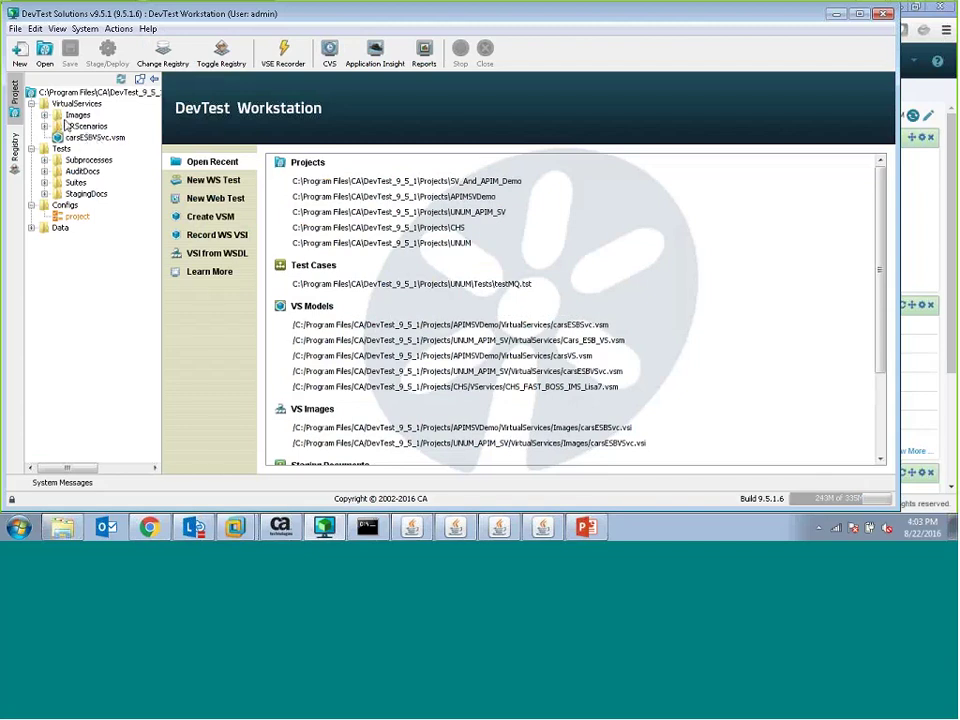
- Open the carsESBVSvc model and change the HTTPS listener's listen port from 8080 to 15063
click(100, 150)
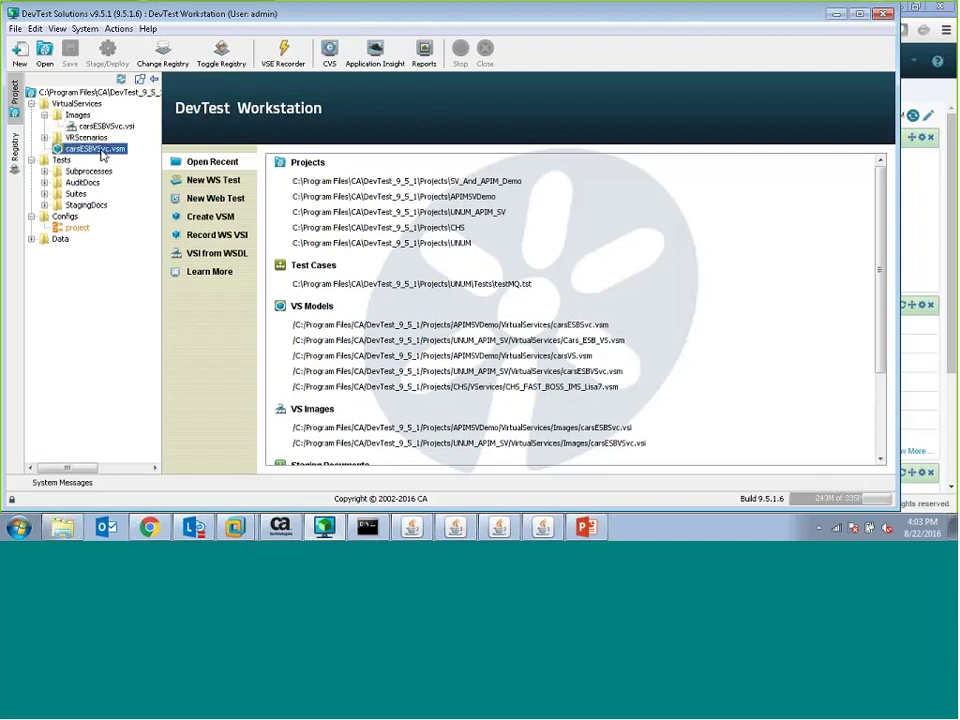
double_click(100, 150)
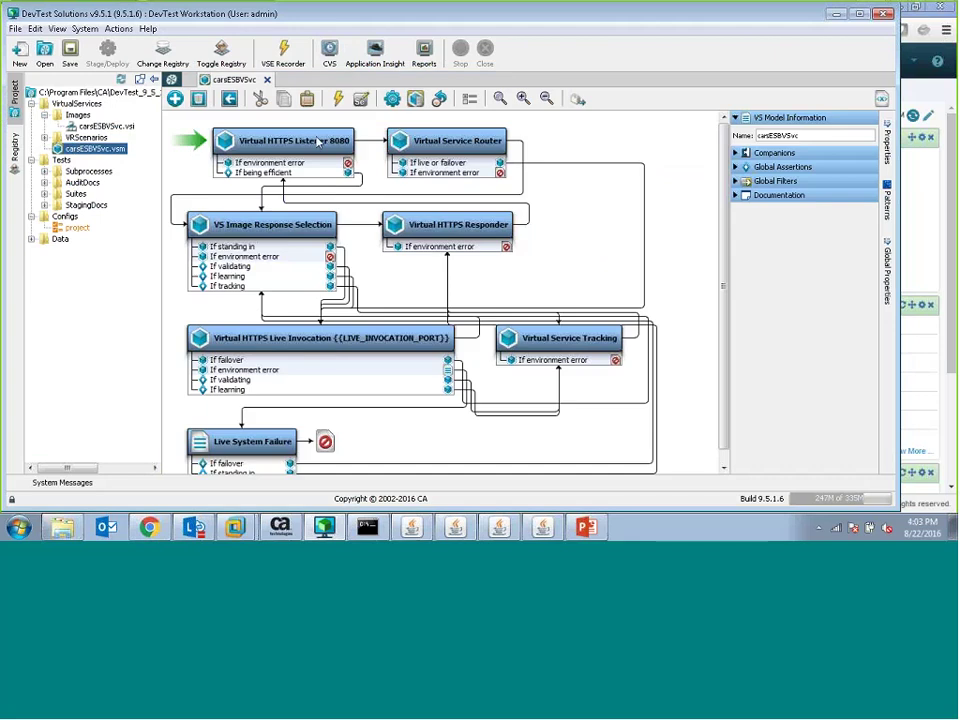
double_click(594, 132)
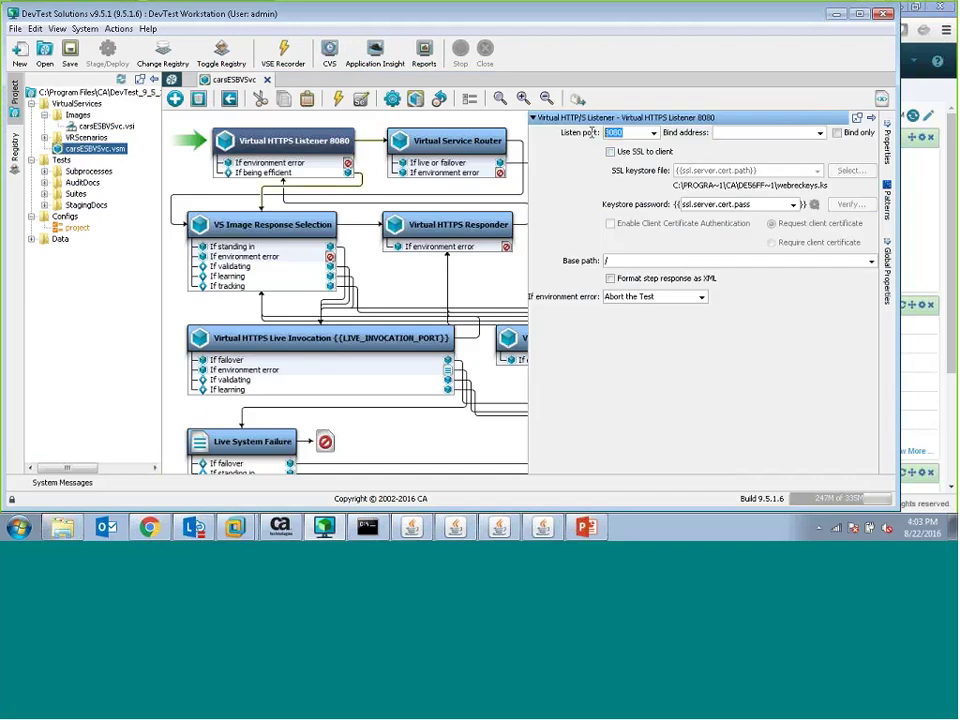
text(15063)
click(280, 527)
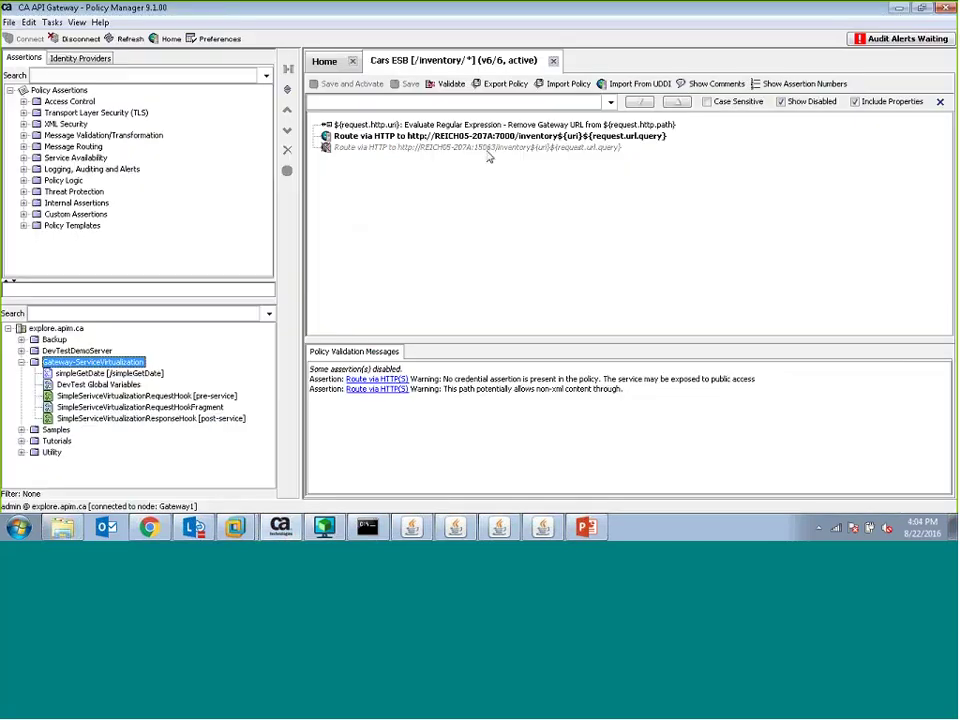
- Close the listener editor and deploy carsESBVSvc.vsm to the VSE@Default server
mouse_move(484, 158)
click(326, 527)
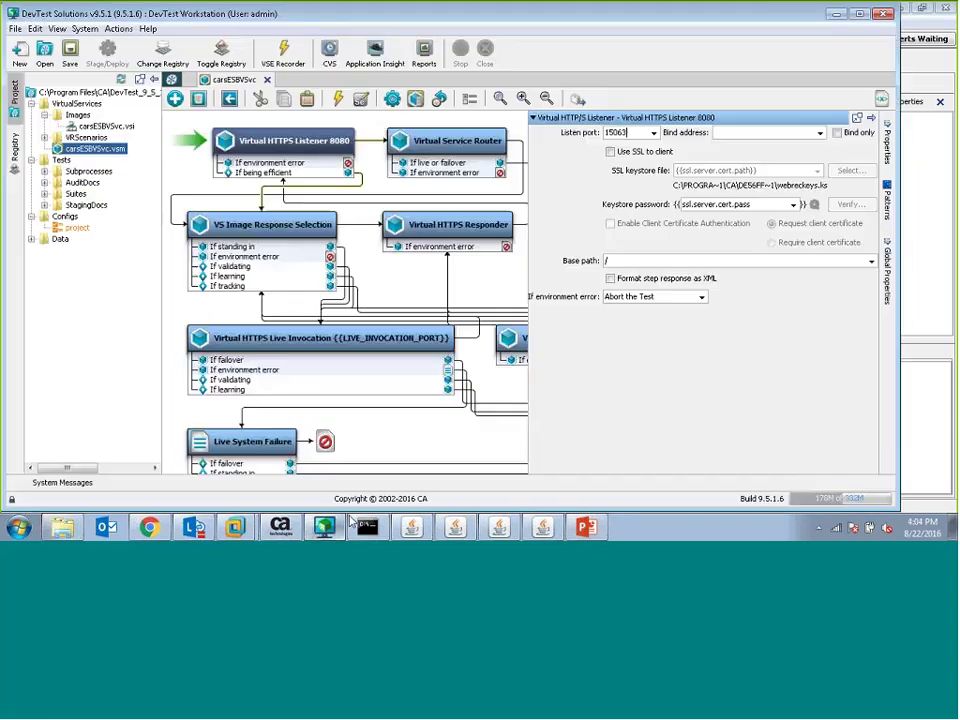
click(534, 119)
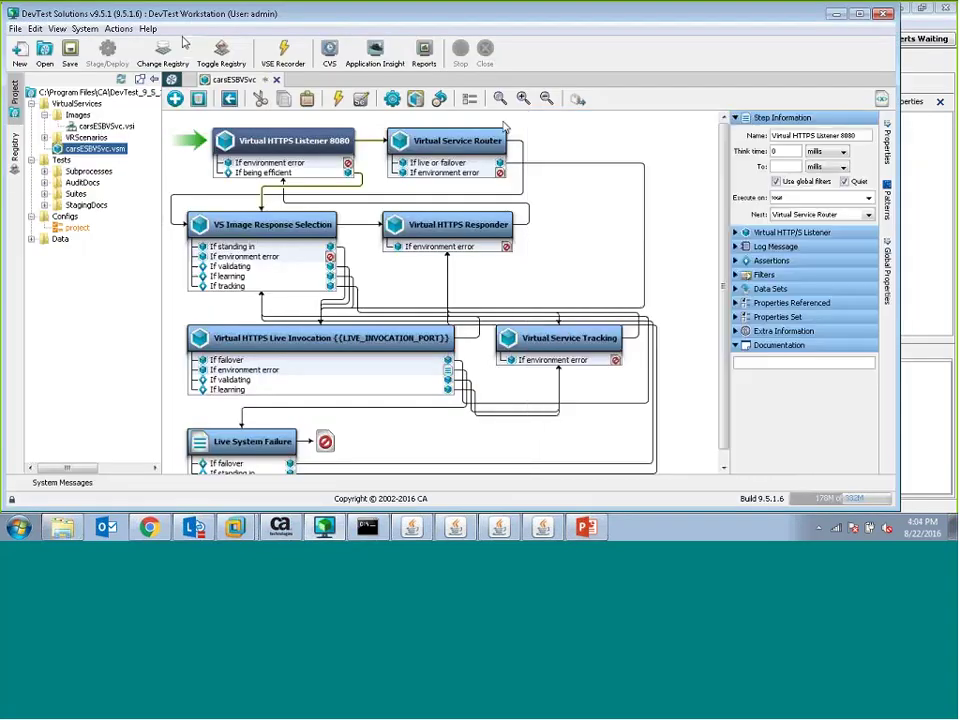
right_click(94, 151)
click(152, 235)
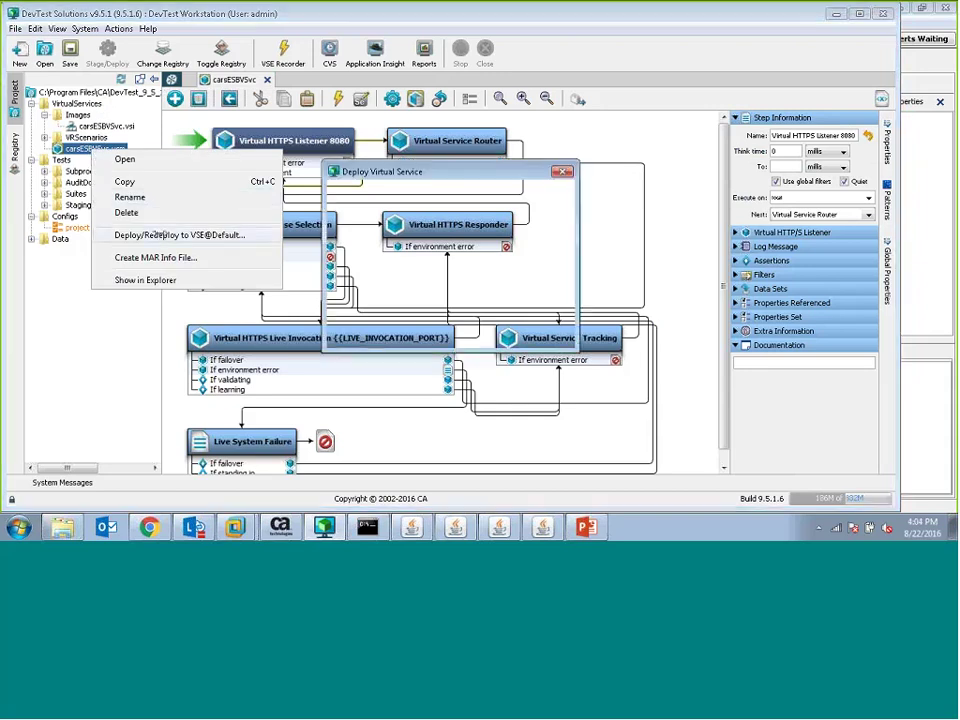
click(386, 335)
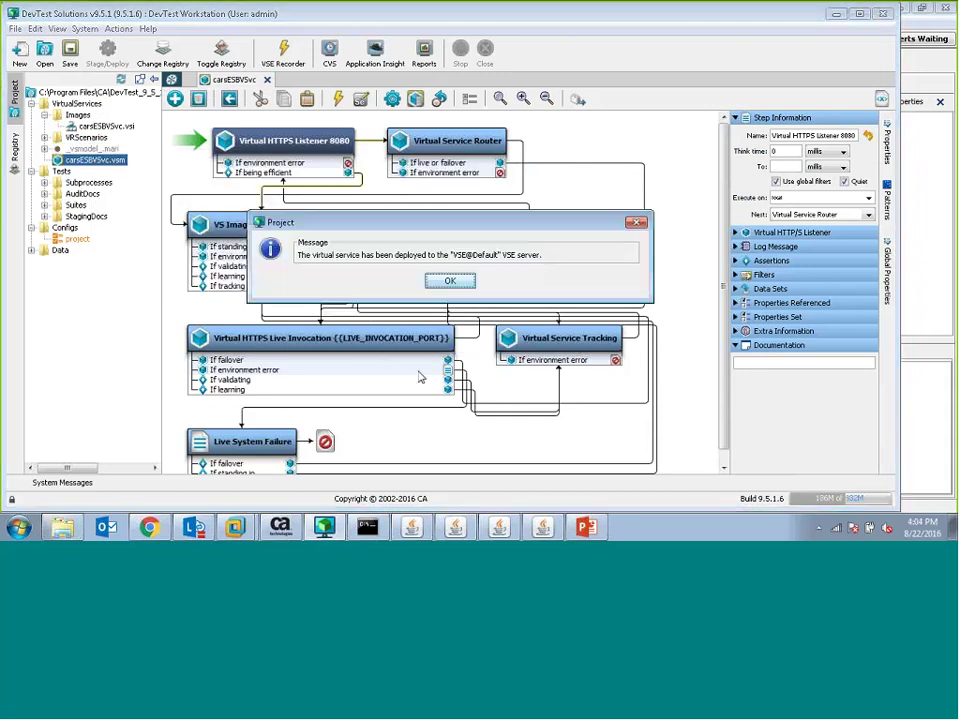
click(450, 282)
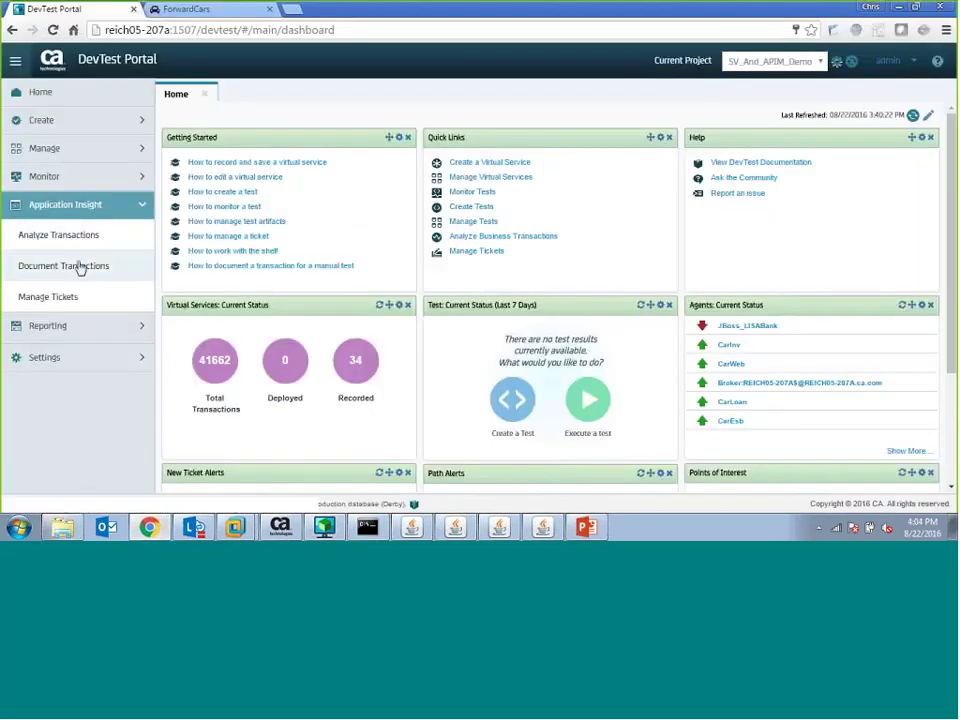
- Show the VSE monitor under Monitor > Virtual Service Environments, listing carsESBVSvc on port 15063
click(64, 180)
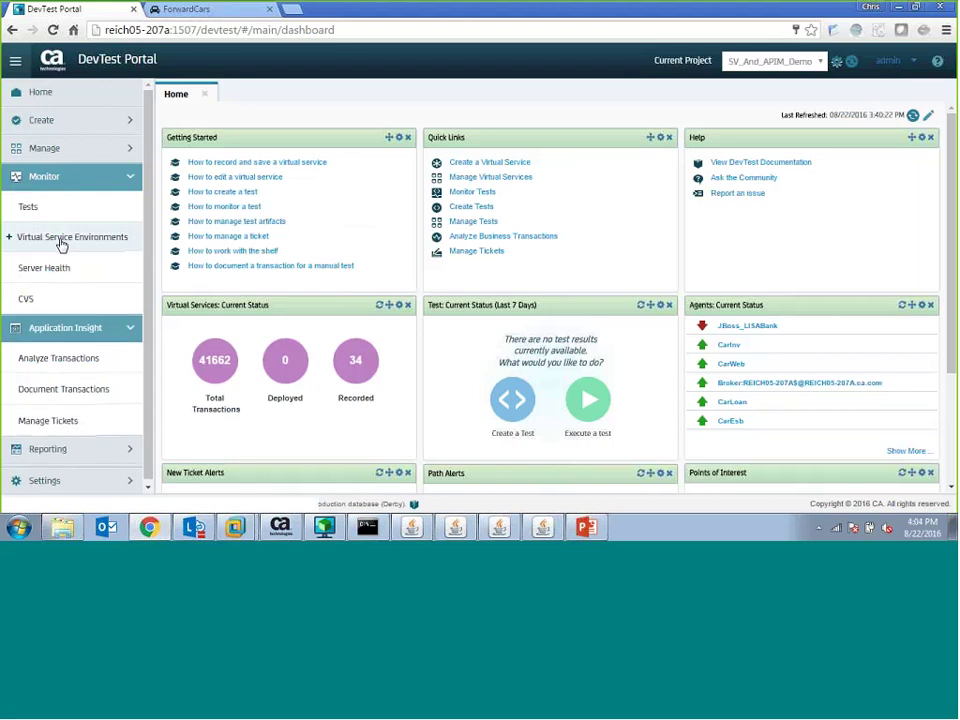
click(62, 242)
click(66, 263)
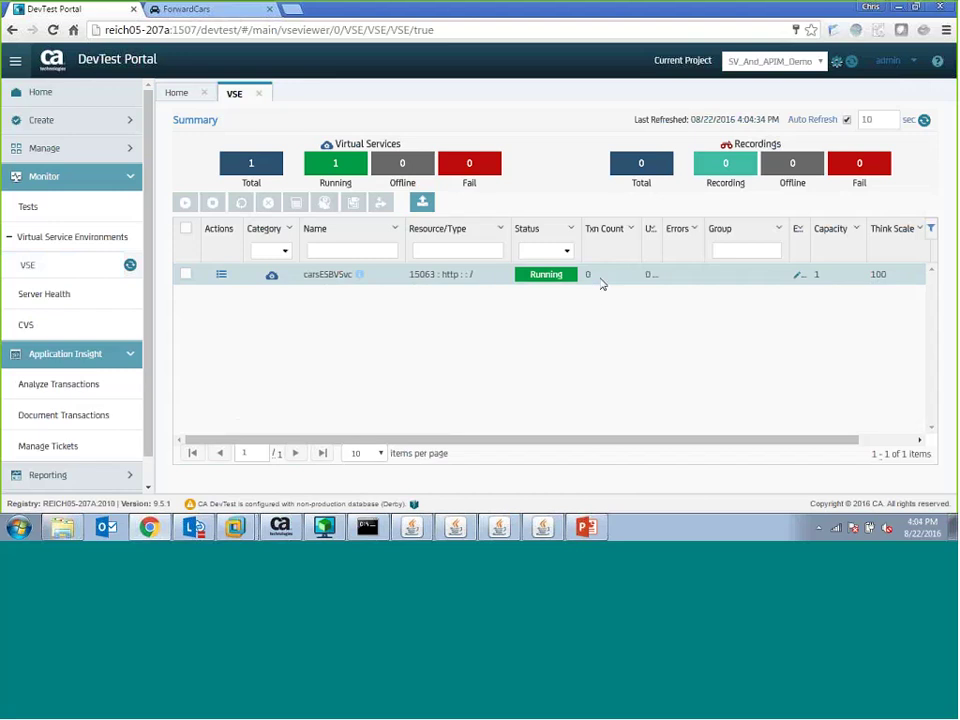
- Disable the Cars ESB policy's live port 7000 backend route, then save and activate the policy
mouse_move(281, 527)
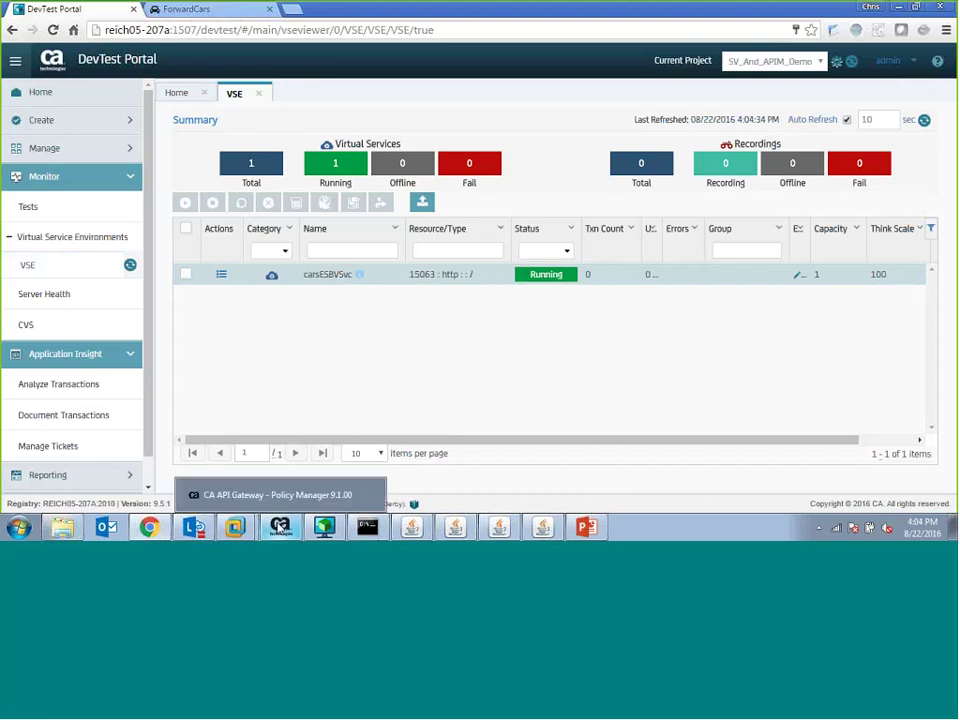
click(280, 525)
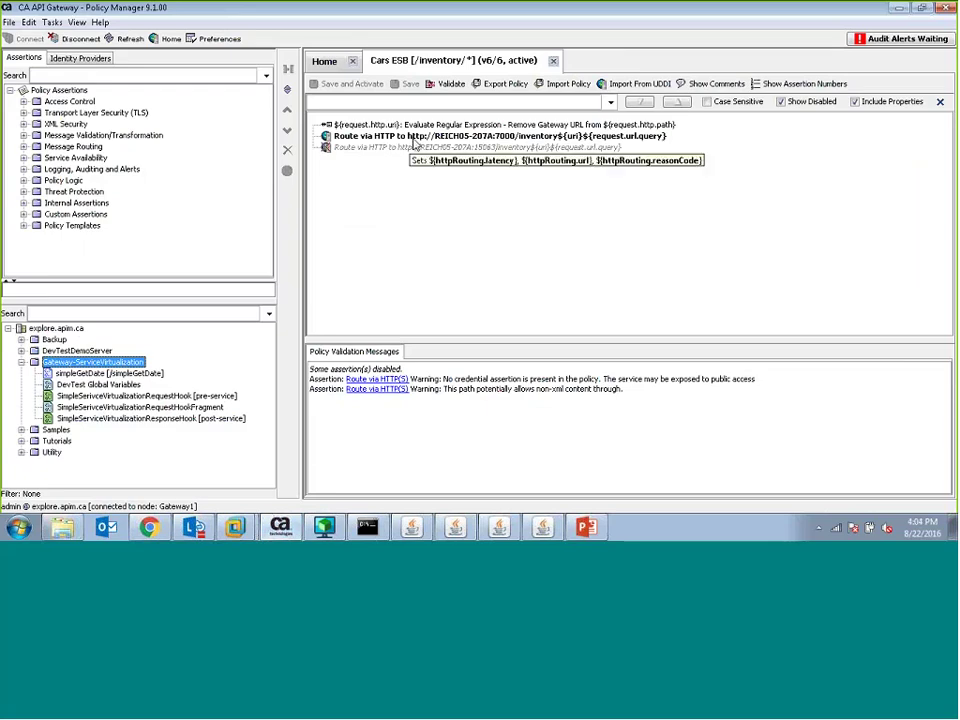
click(380, 136)
click(288, 172)
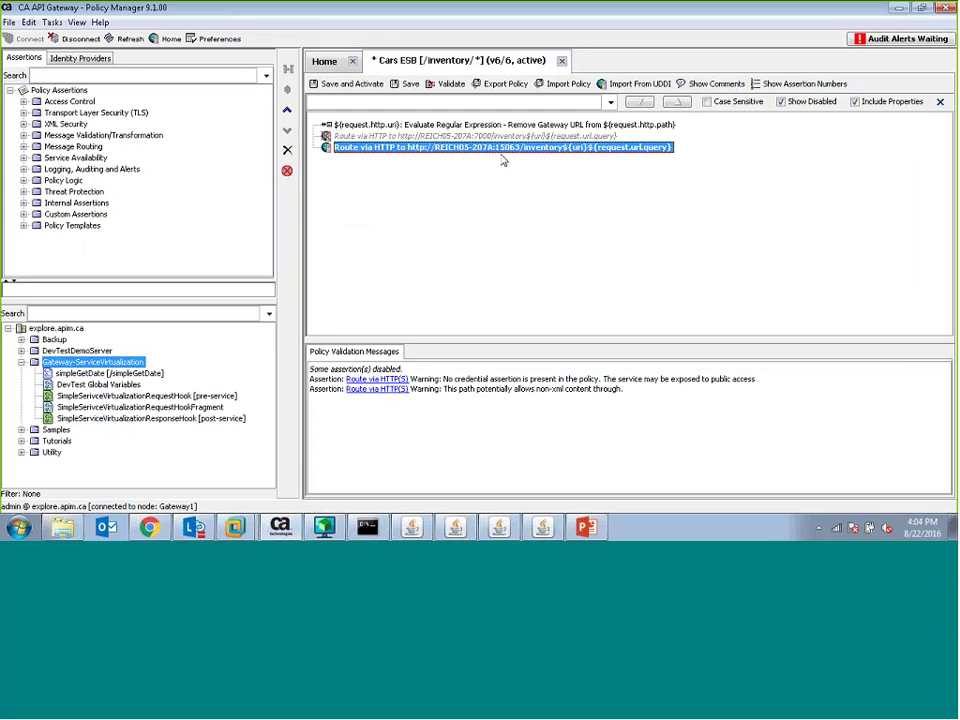
click(352, 84)
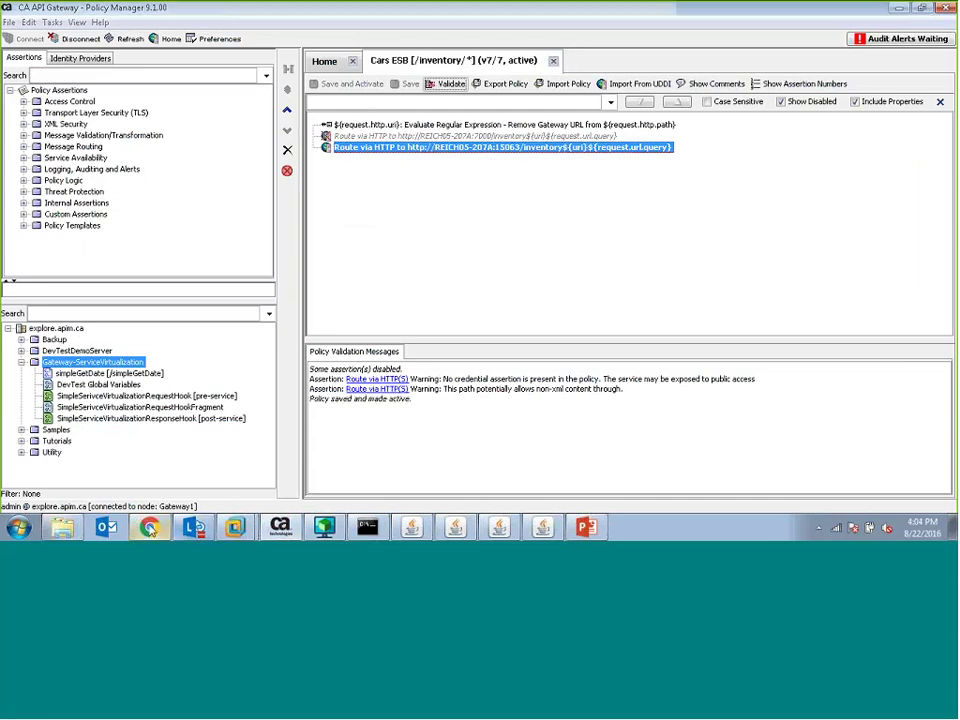
click(149, 527)
click(195, 9)
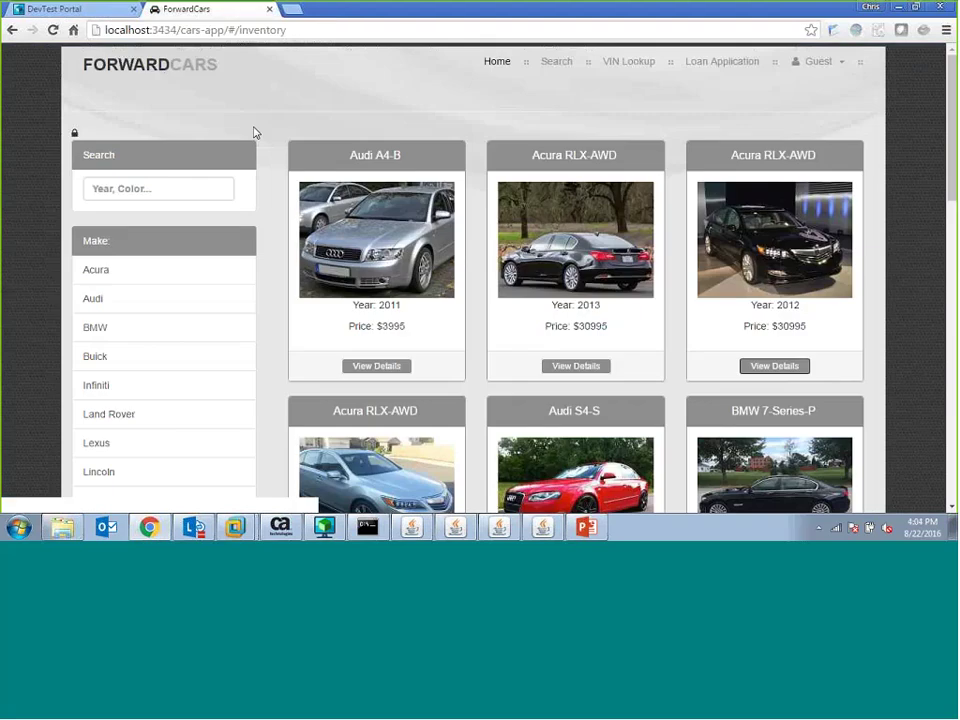
click(497, 62)
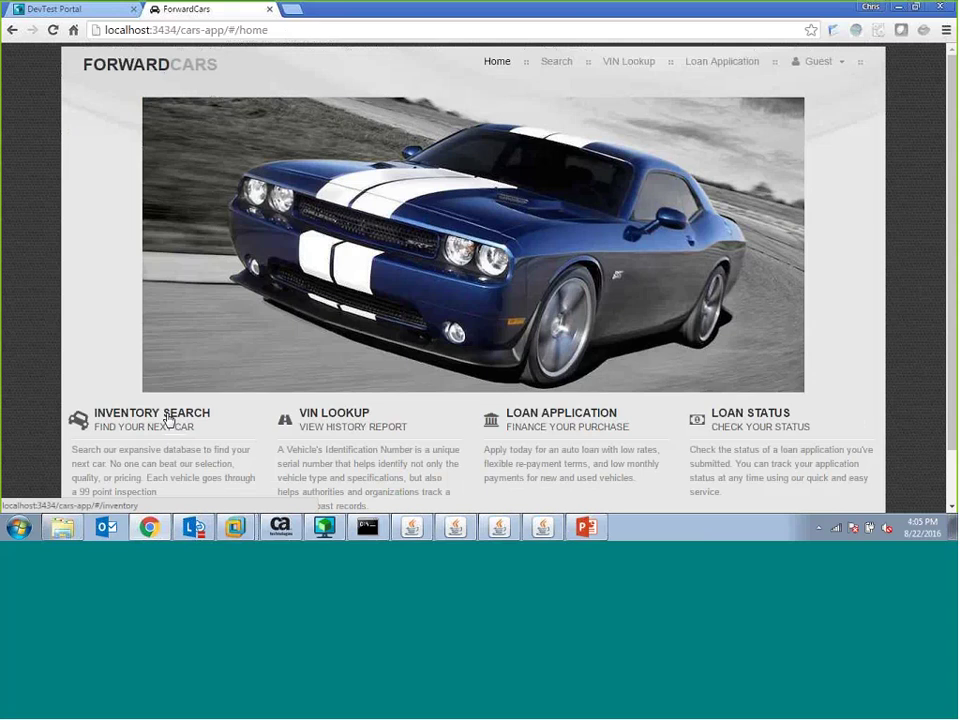
click(168, 419)
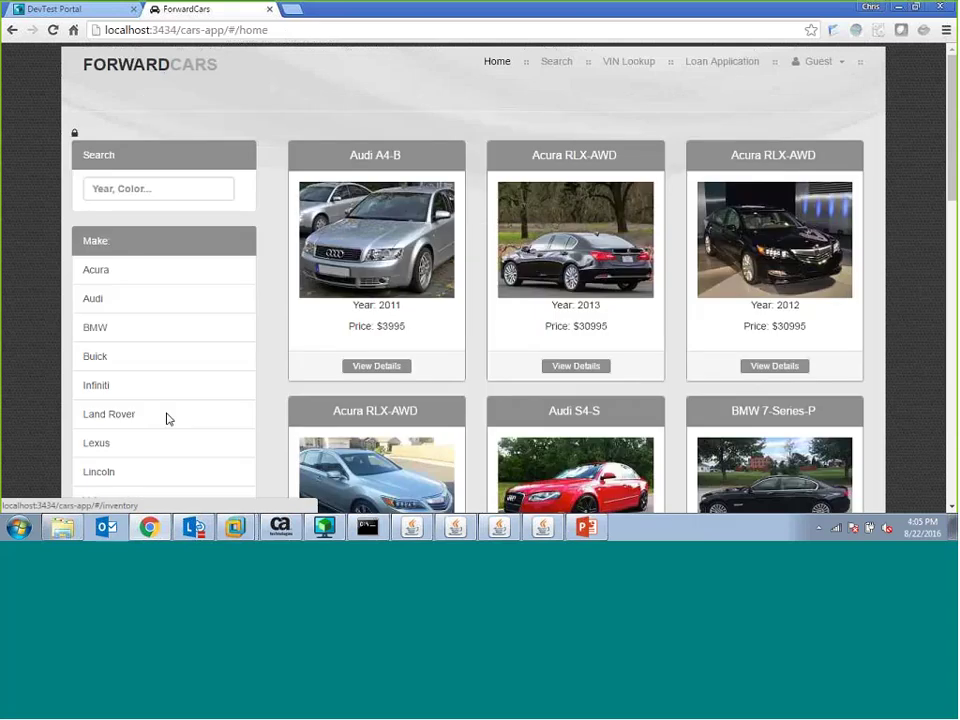
click(168, 270)
click(148, 245)
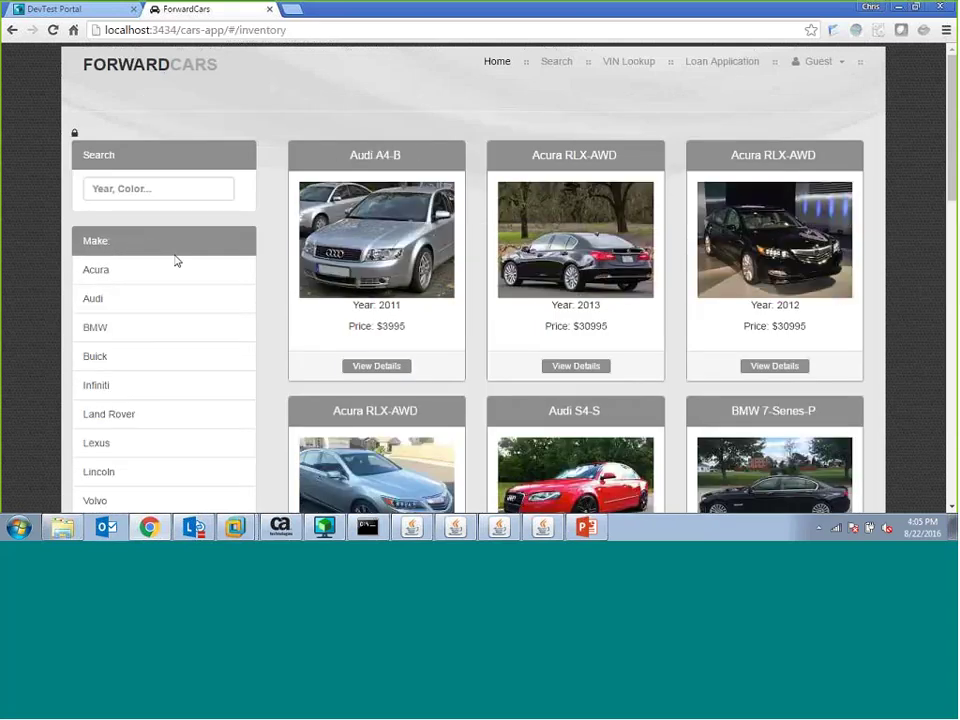
click(364, 368)
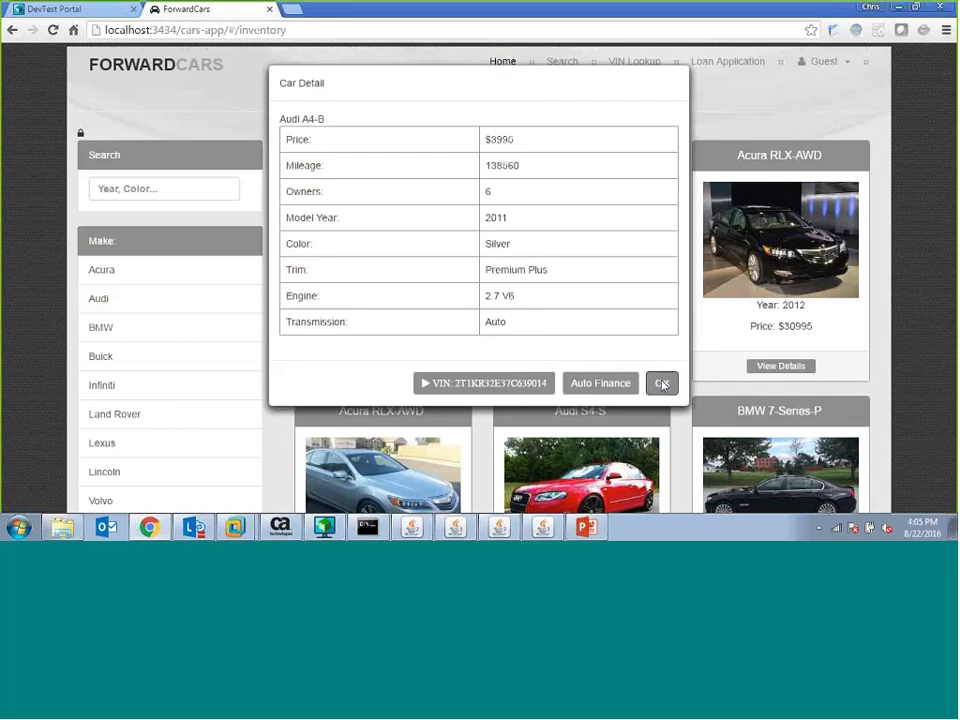
click(660, 383)
click(60, 9)
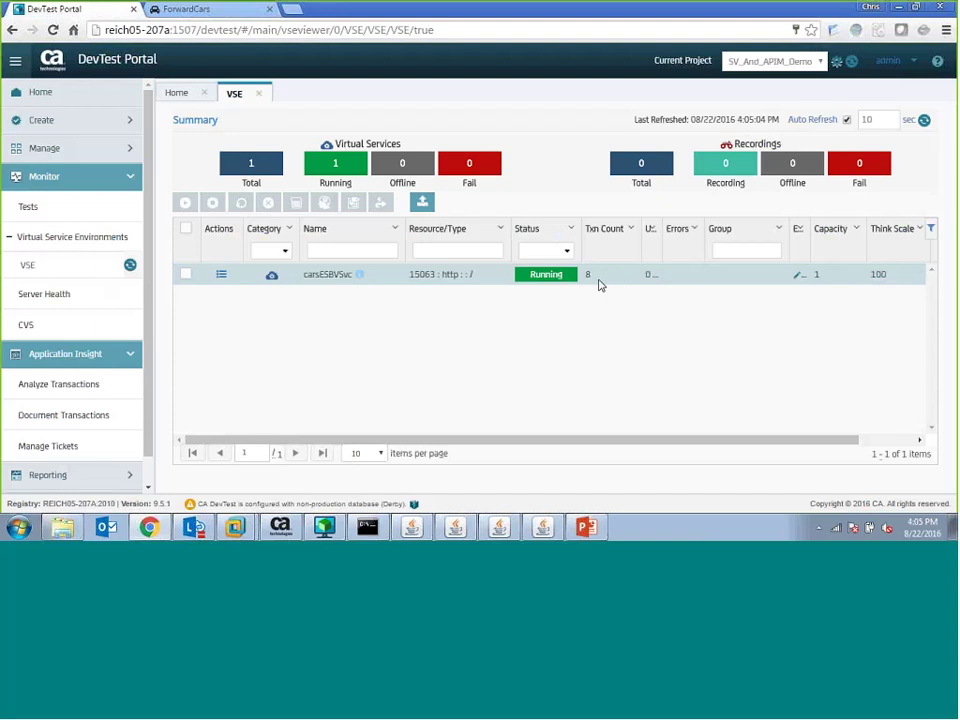
click(200, 10)
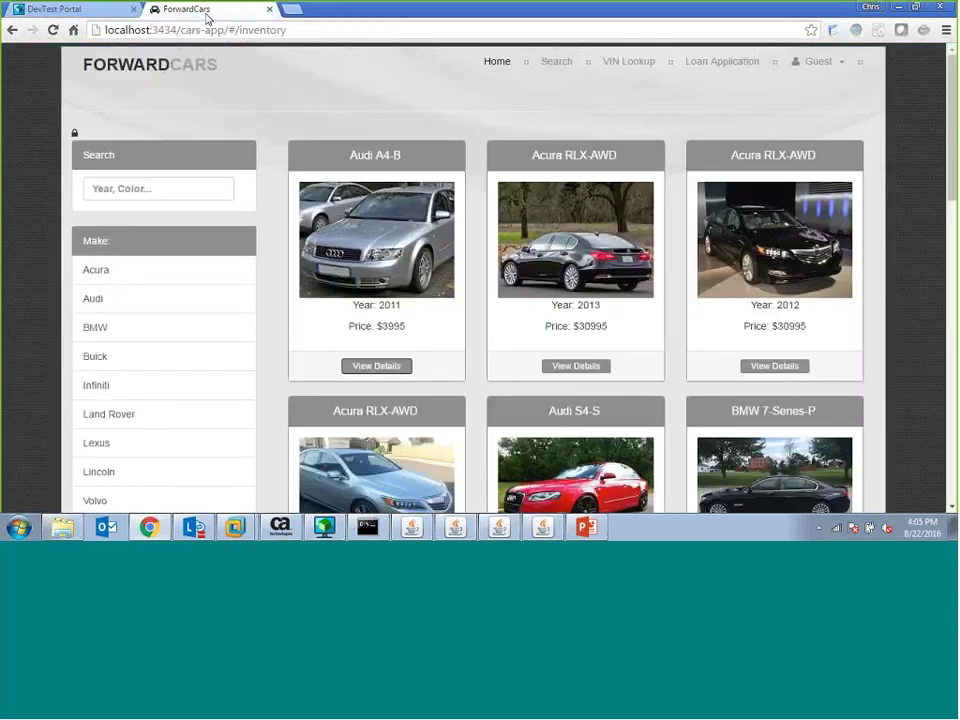
scroll(490, 275, down, 1)
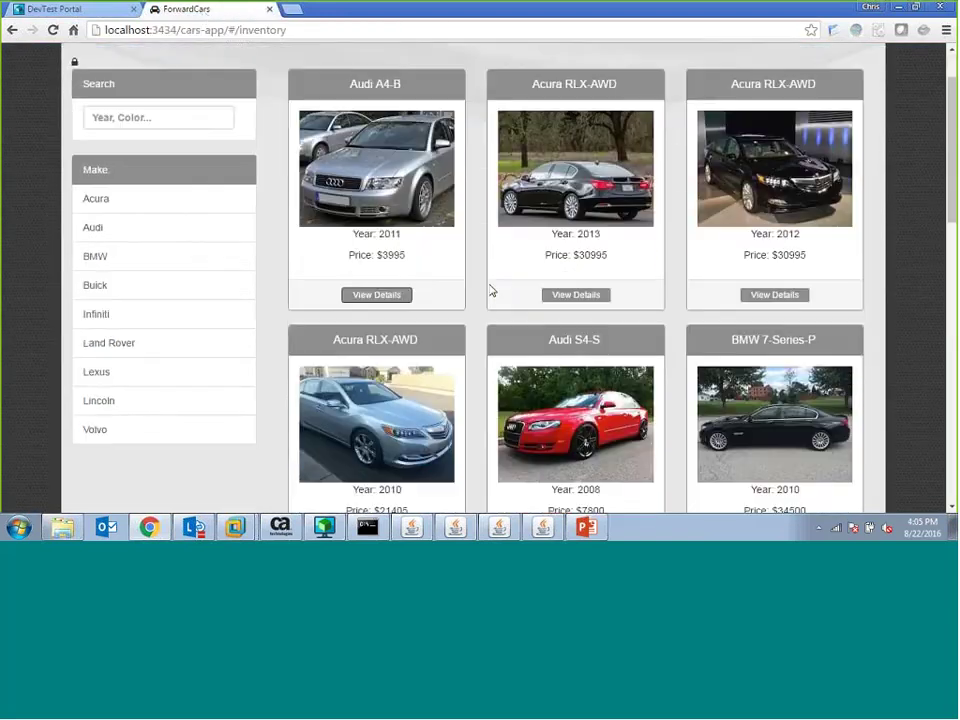
scroll(487, 287, down, 1)
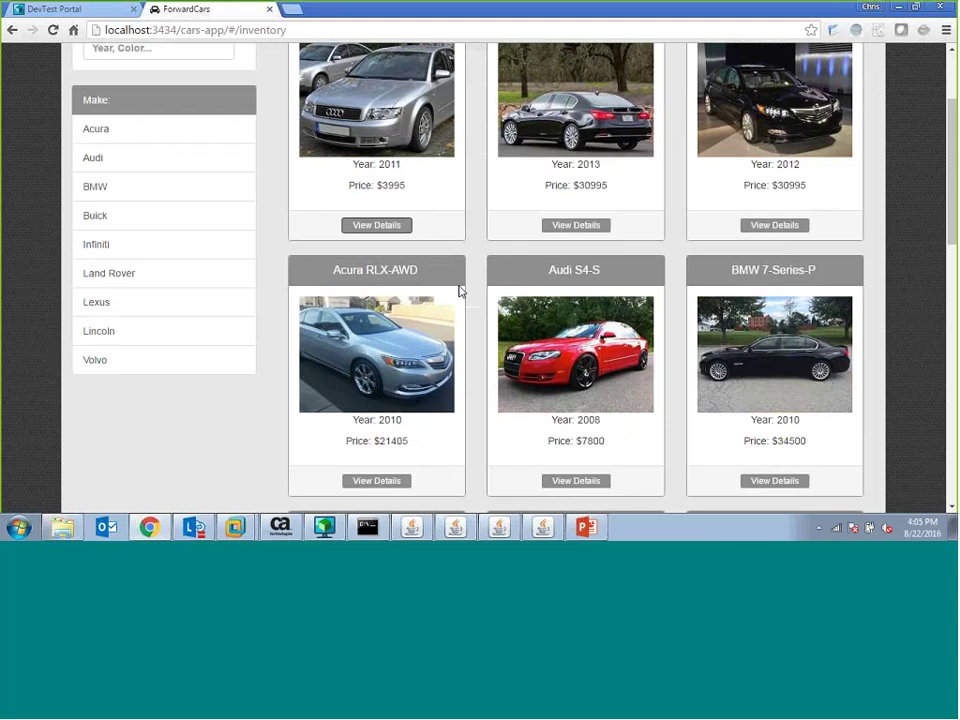
scroll(460, 288, up, 1)
scroll(411, 189, down, 1)
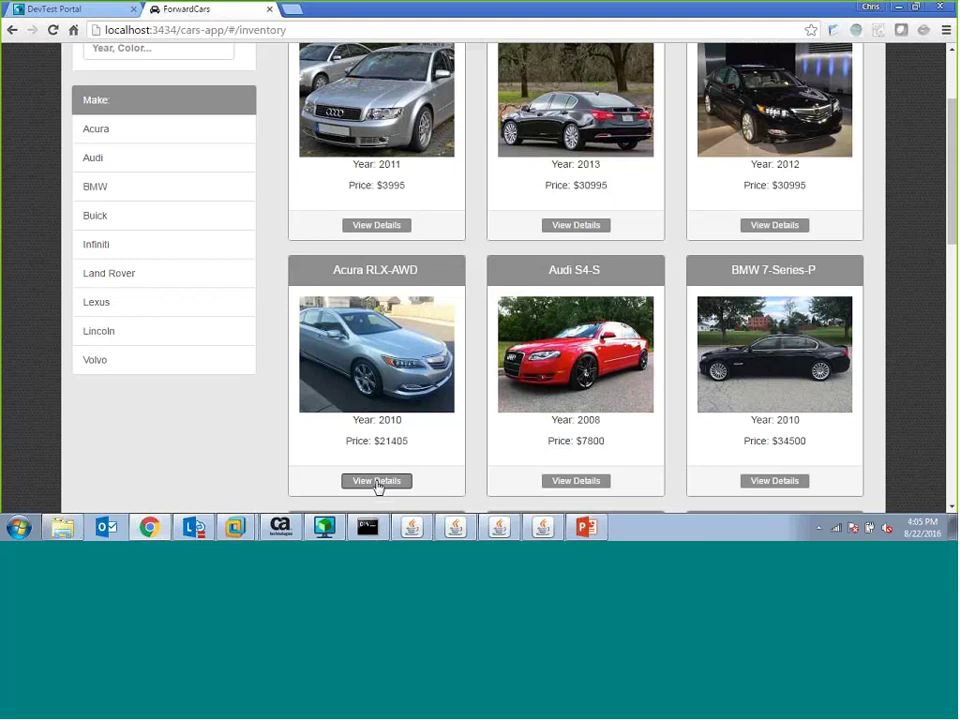
click(377, 482)
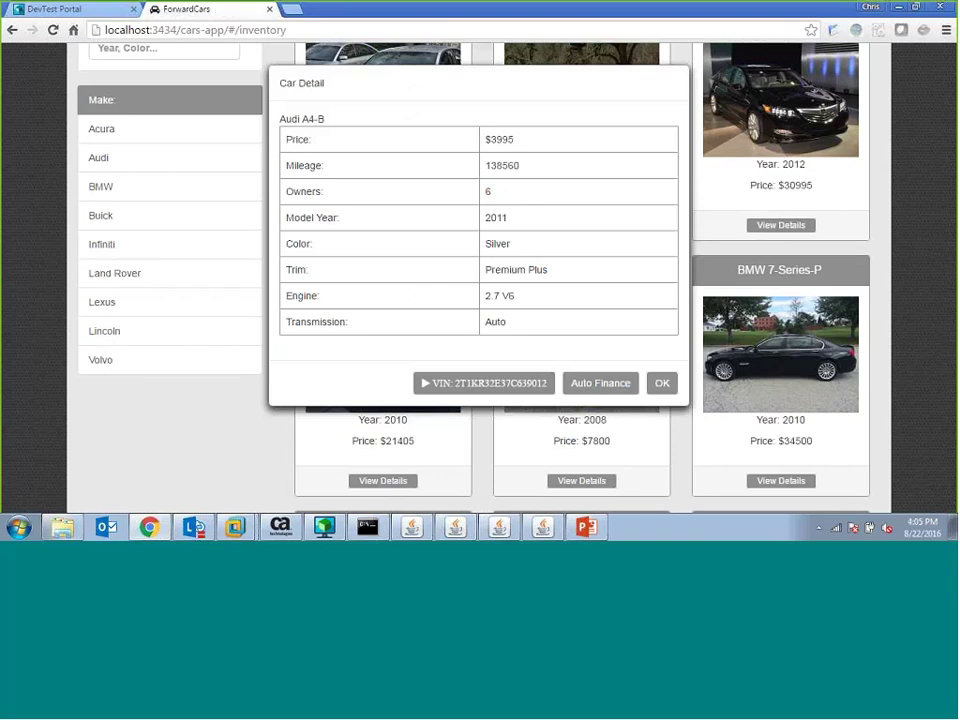
click(660, 384)
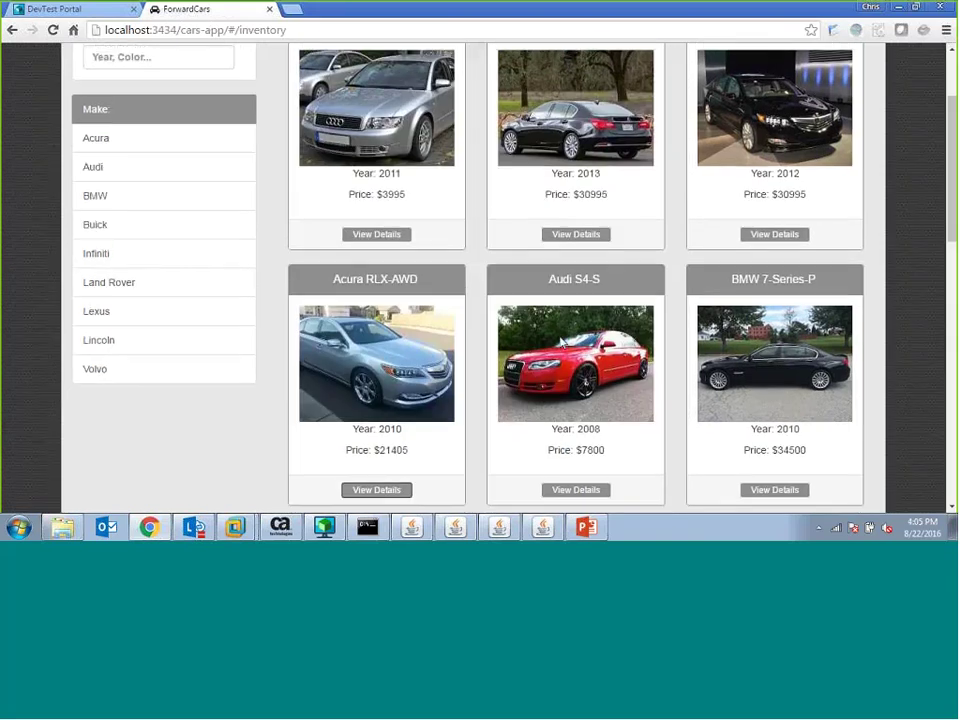
scroll(563, 343, up, 2)
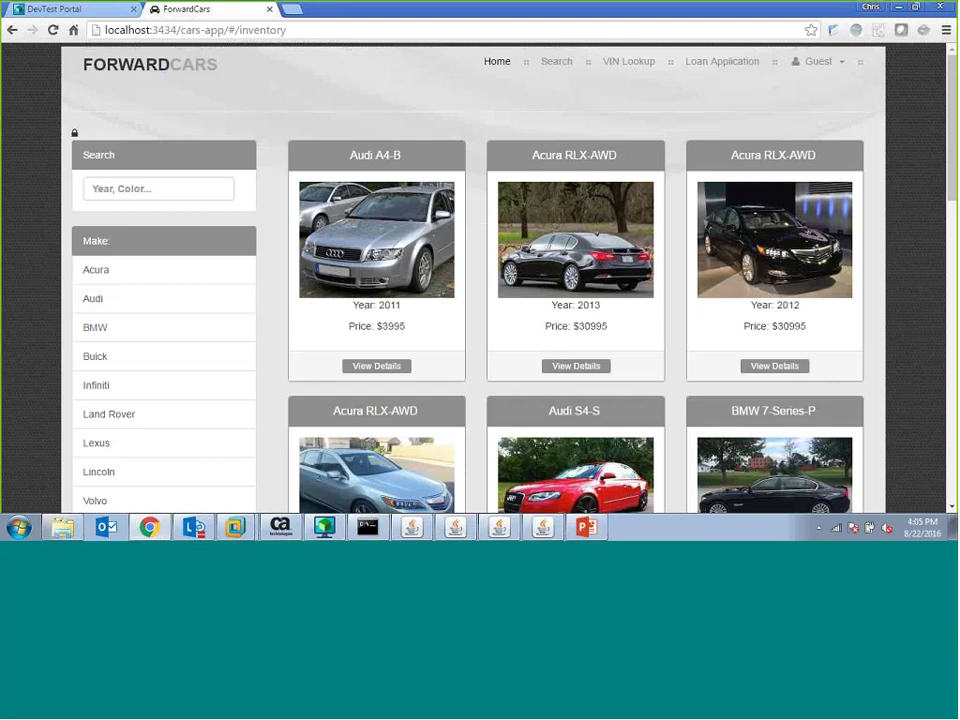
- Close the ForwardCars ESB and INVENTORY console windows
click(499, 526)
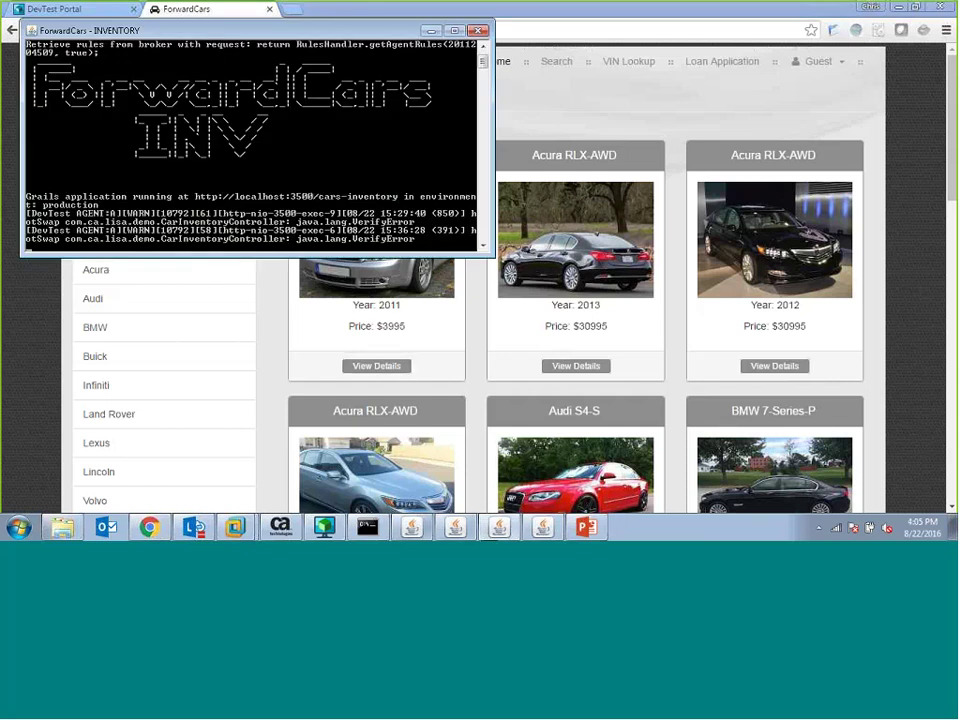
click(463, 530)
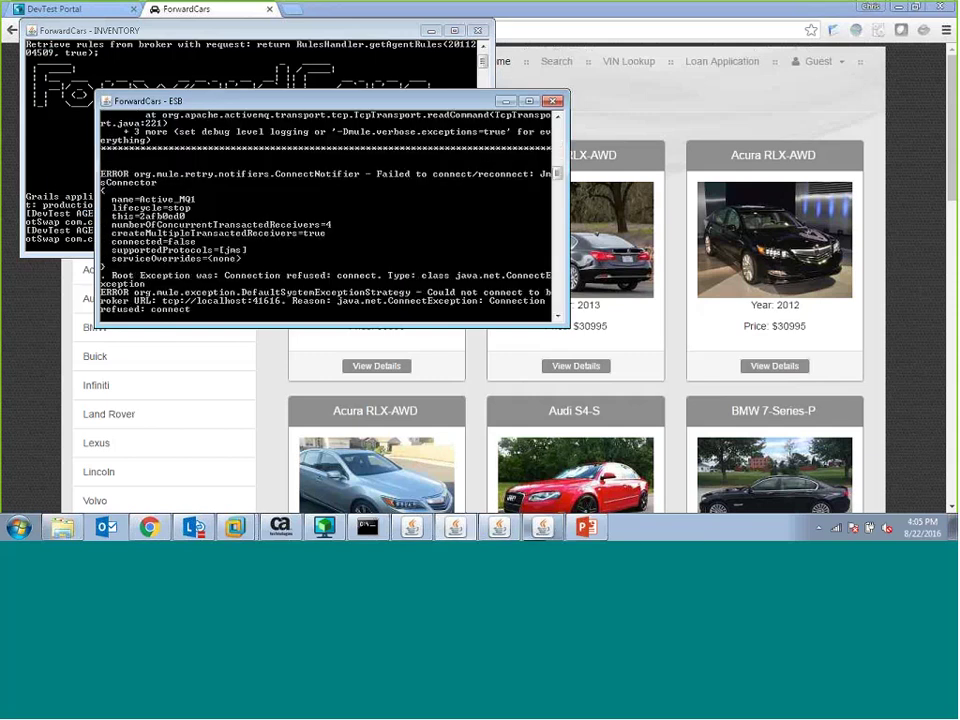
click(517, 537)
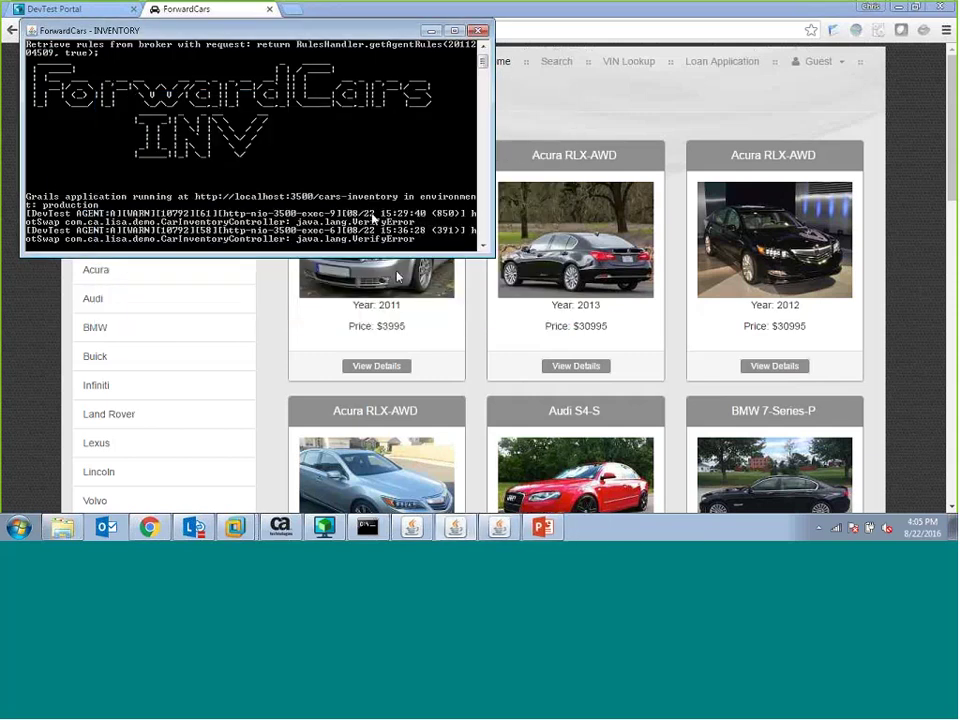
click(498, 527)
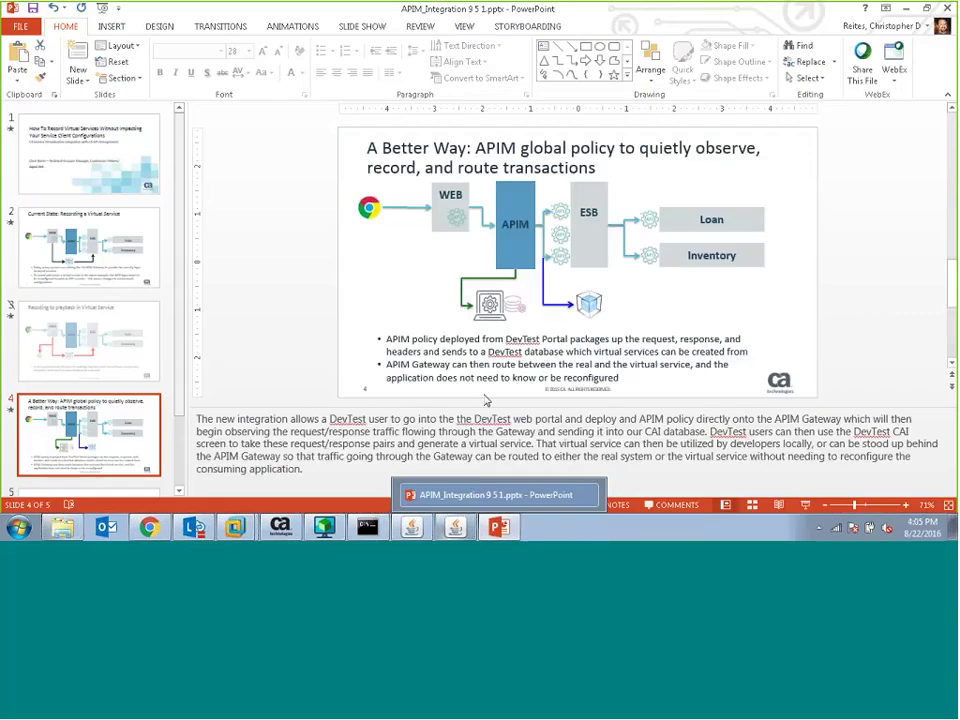
- Close the ForwardCars LOAN console and return to the ForwardCars inventory in Chrome
click(455, 527)
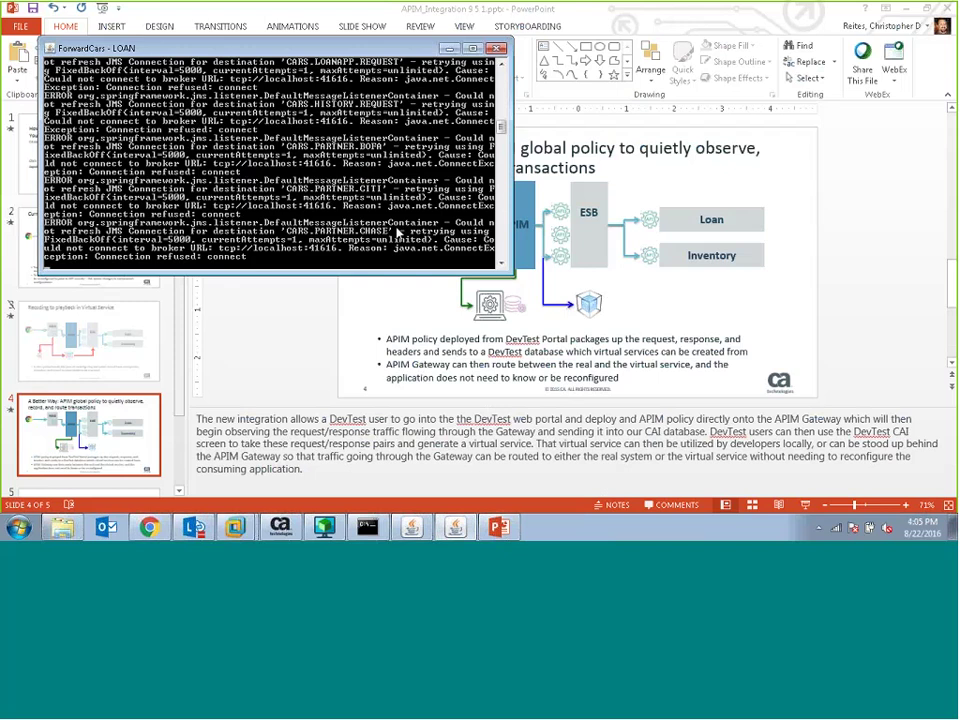
click(367, 527)
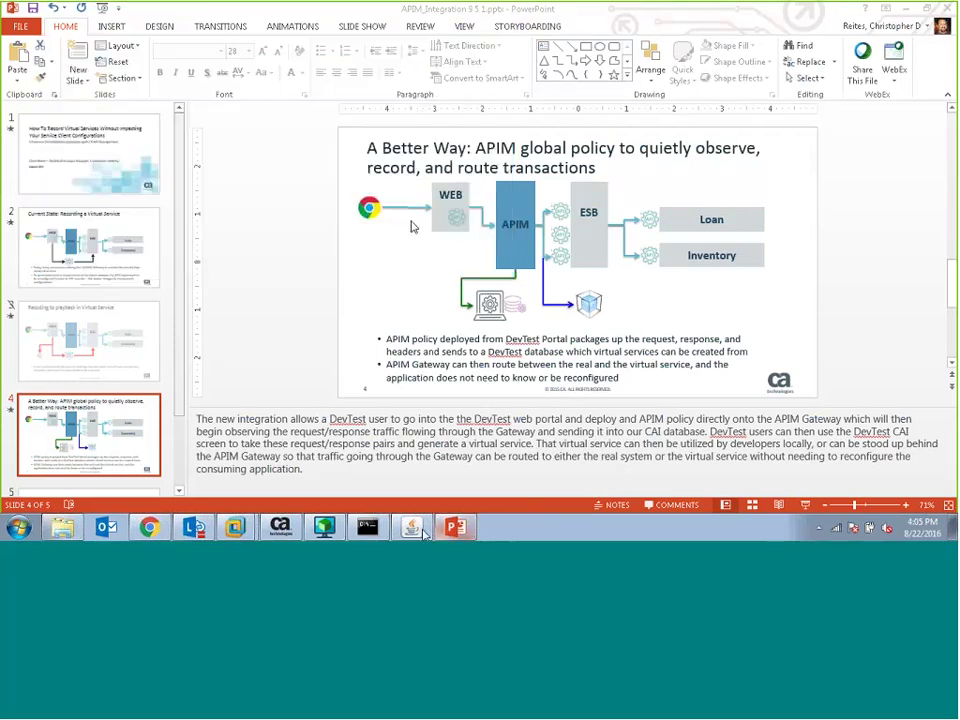
click(330, 526)
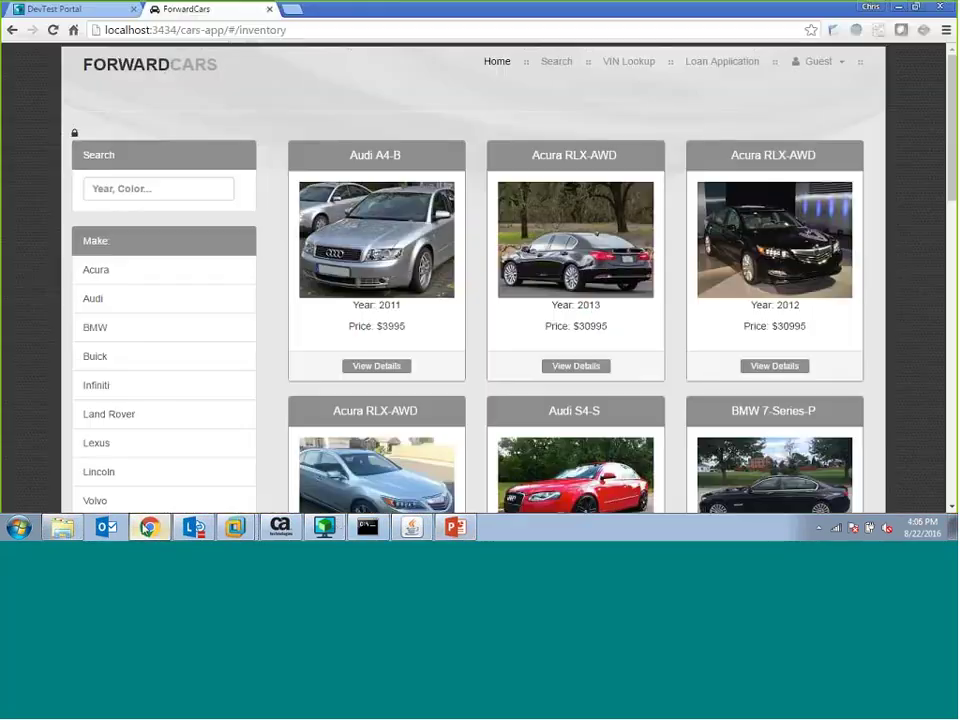
click(191, 199)
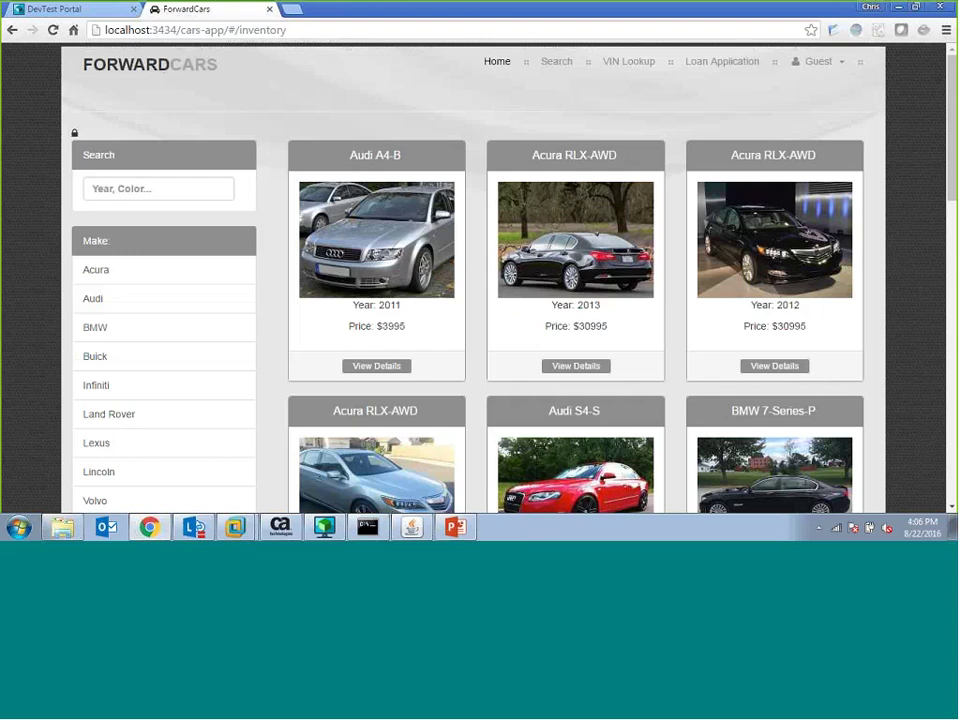
click(503, 64)
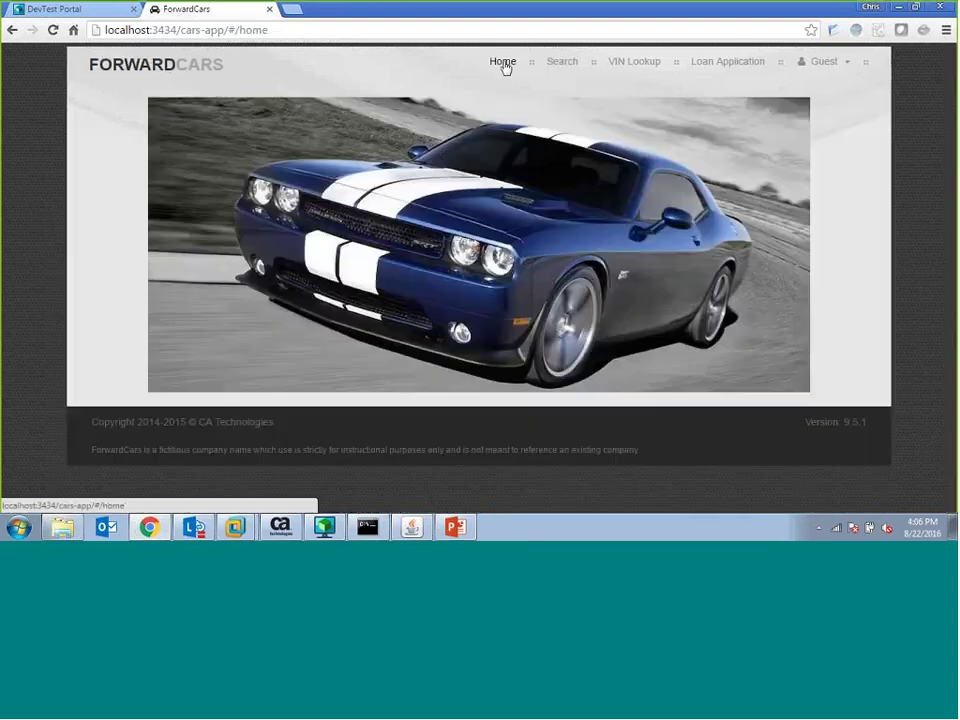
click(184, 420)
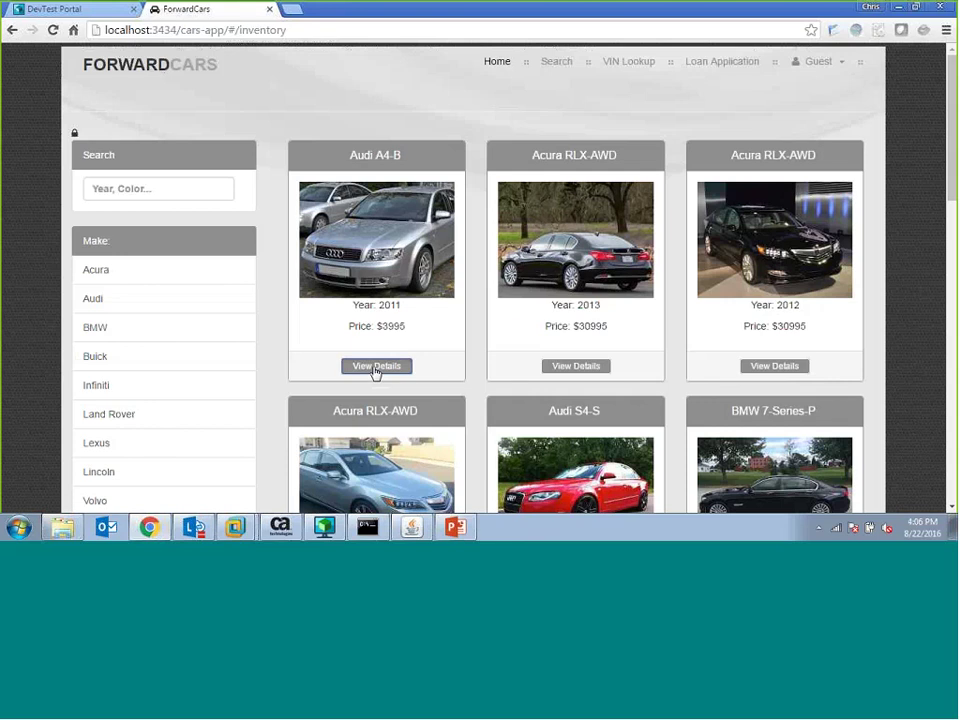
click(380, 367)
click(660, 382)
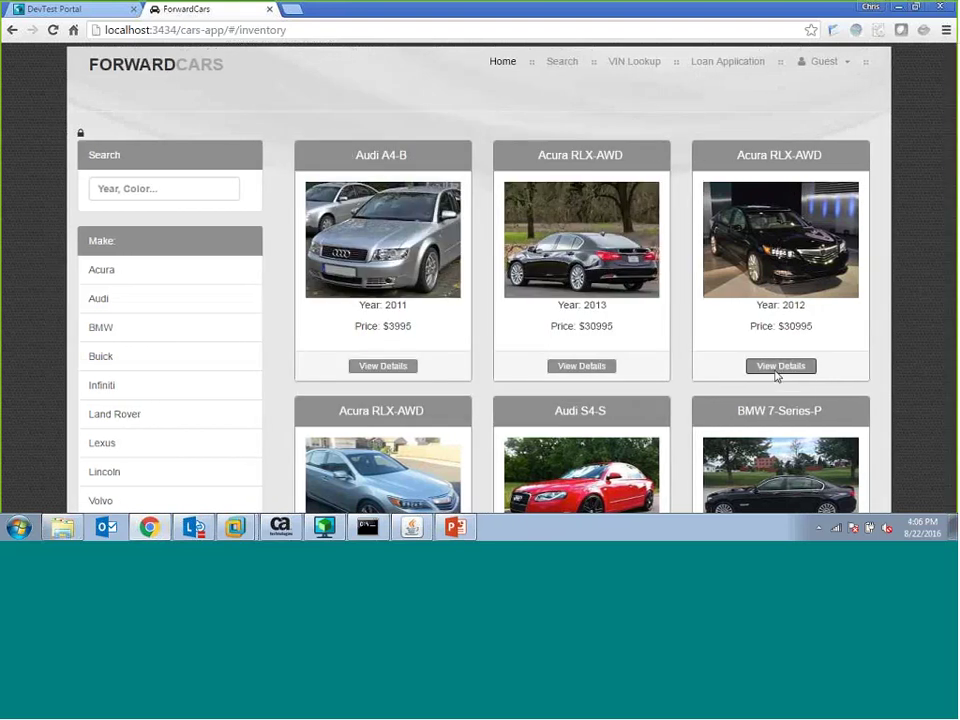
click(777, 369)
click(662, 379)
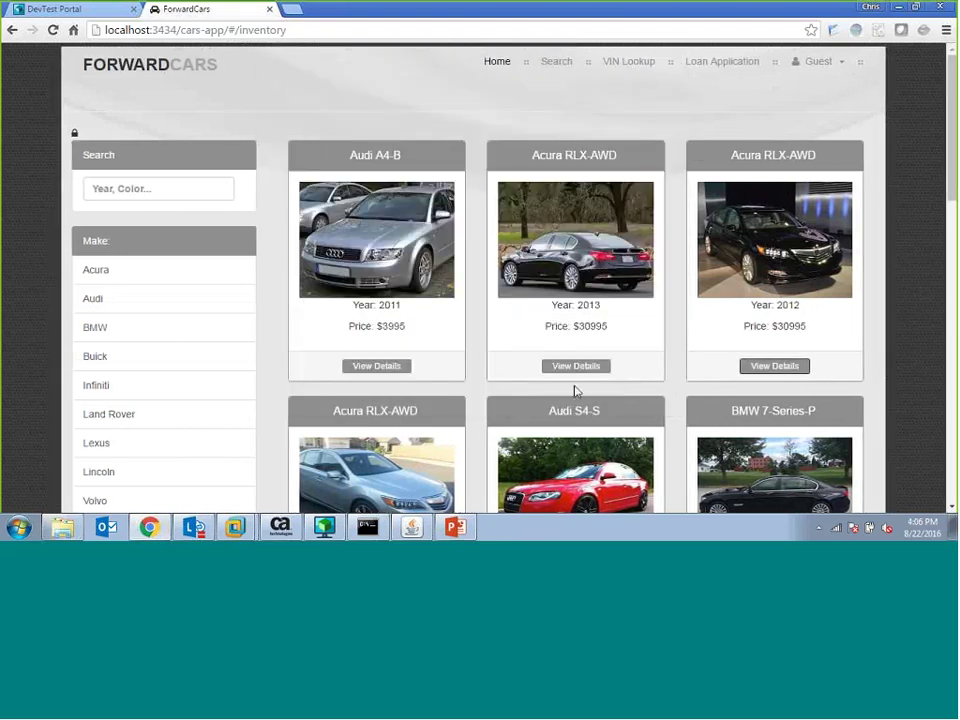